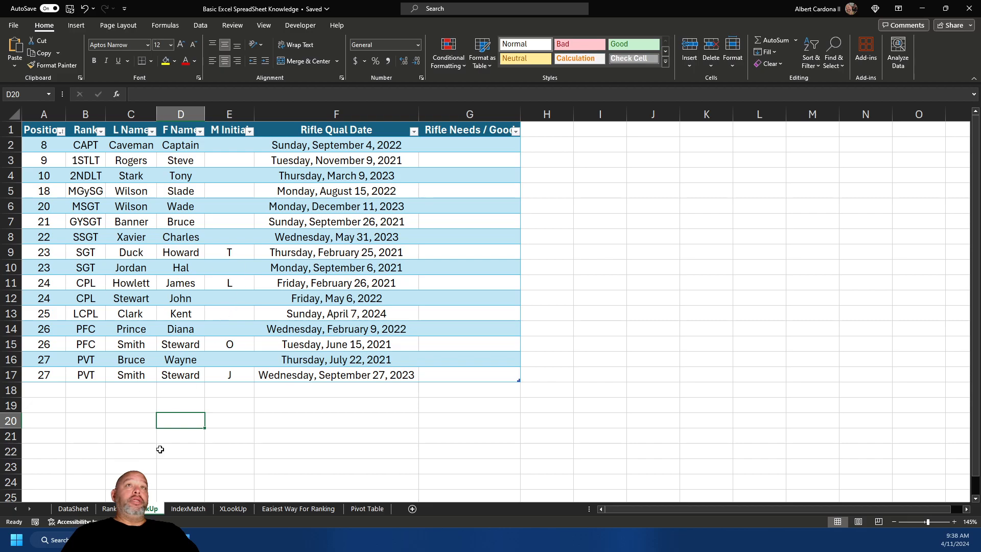
Step: Enter a formula in cell A1 of the IndexMatch sheet that links to cell A1 of DataSheet
click(74, 509)
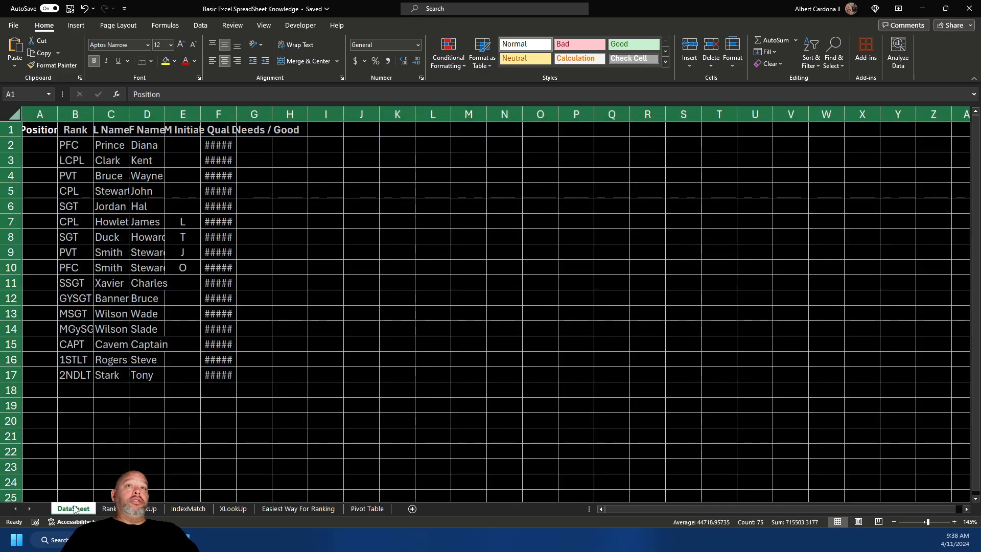
click(230, 510)
click(189, 509)
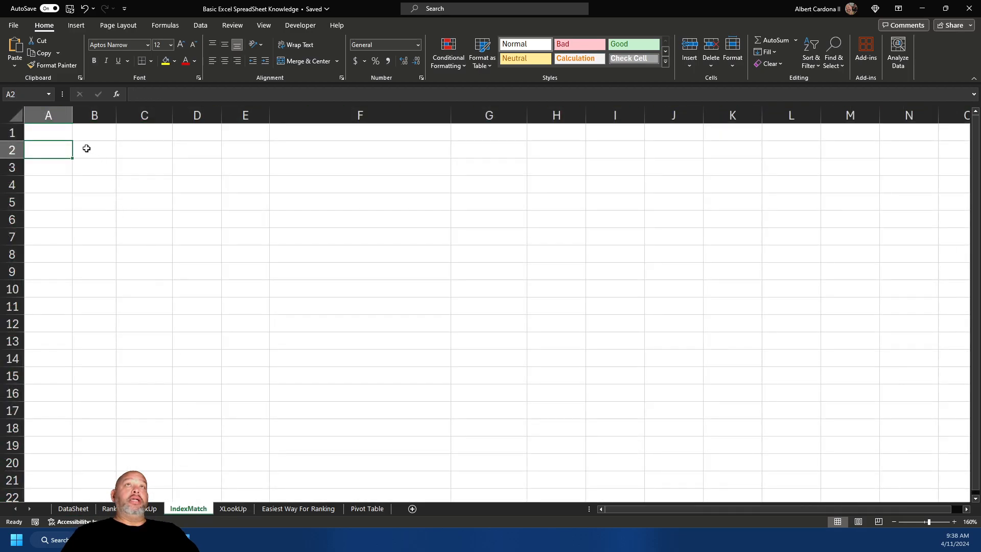
click(50, 135)
text(=)
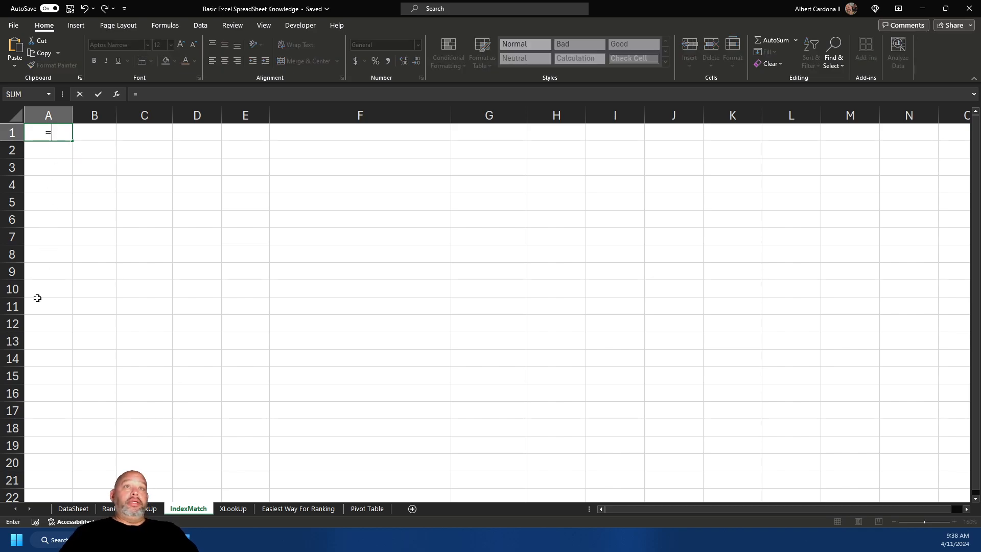
click(73, 508)
click(41, 130)
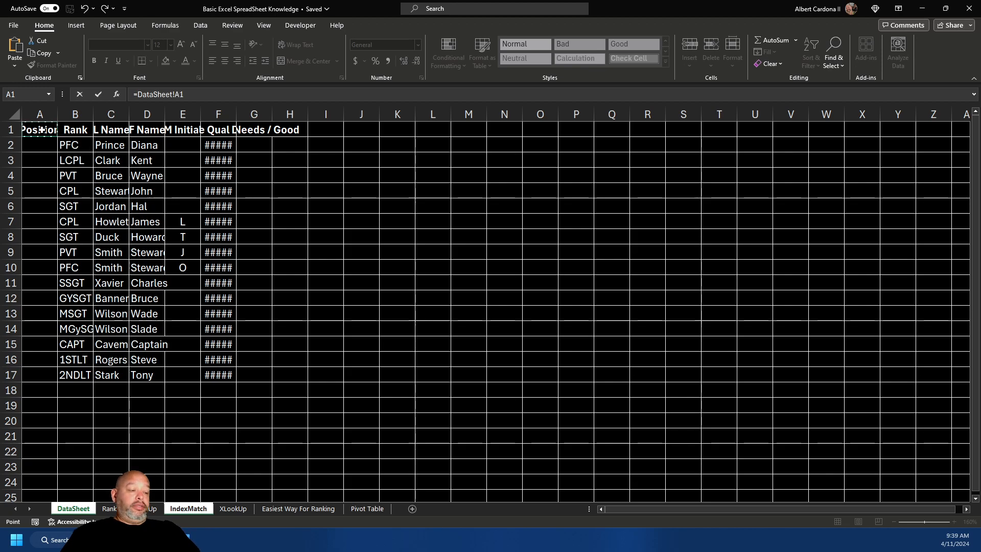
key(Return)
click(42, 130)
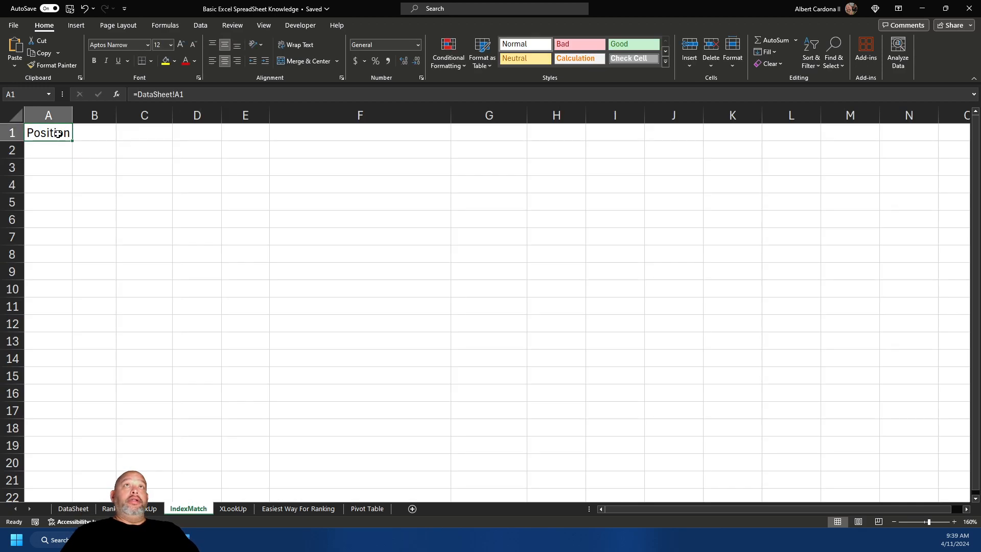
Step: Fill the DataSheet link across to column G and down to row 17, clearing the surplus cells in H1 and below row 17
drag(74, 140, 570, 149)
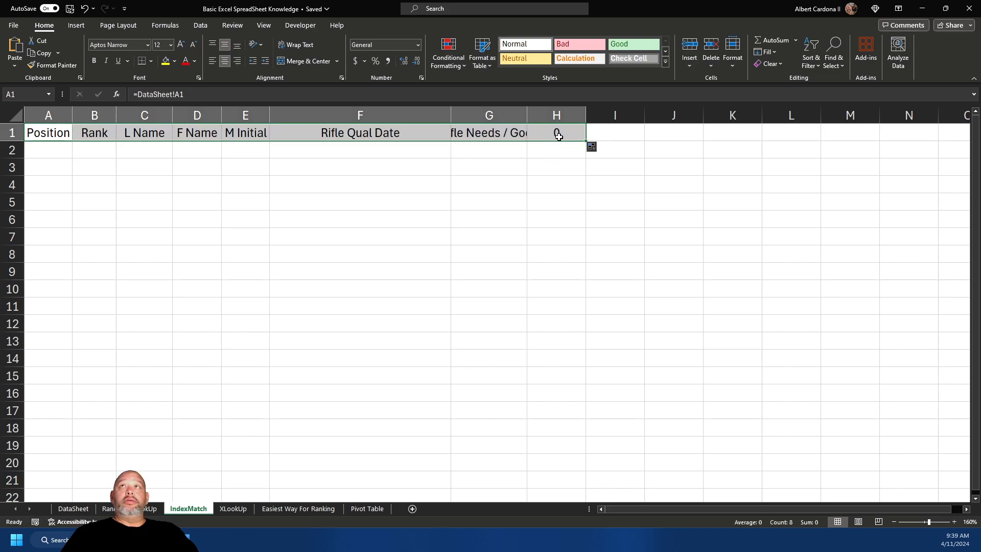
click(554, 133)
drag(503, 134, 53, 121)
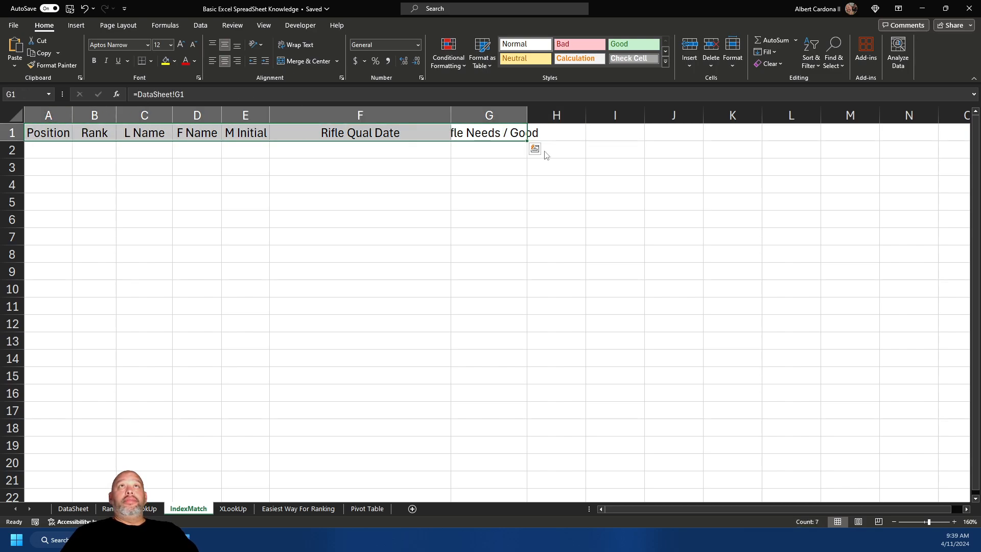
drag(528, 142, 517, 497)
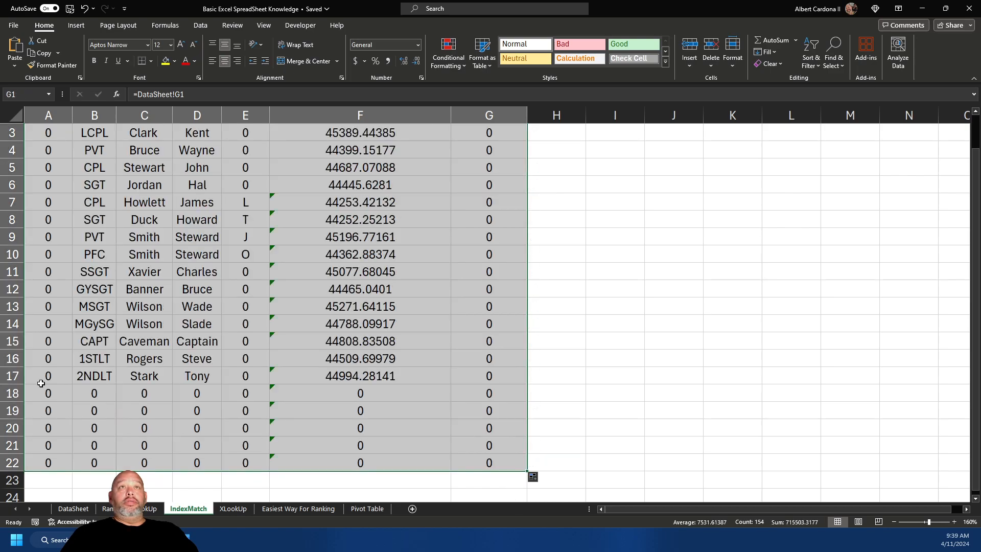
drag(41, 391, 488, 479)
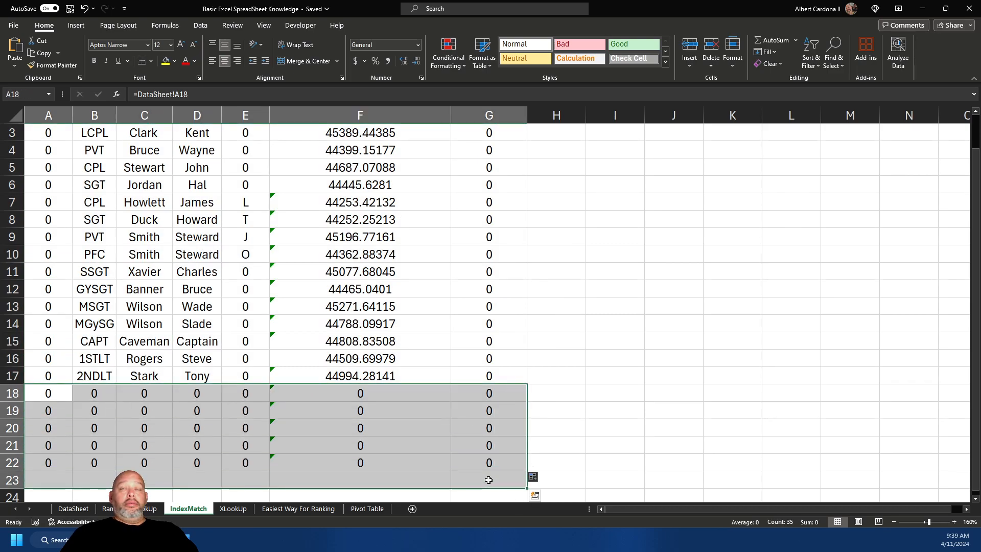
key(Delete)
scroll(488, 480, up, 1)
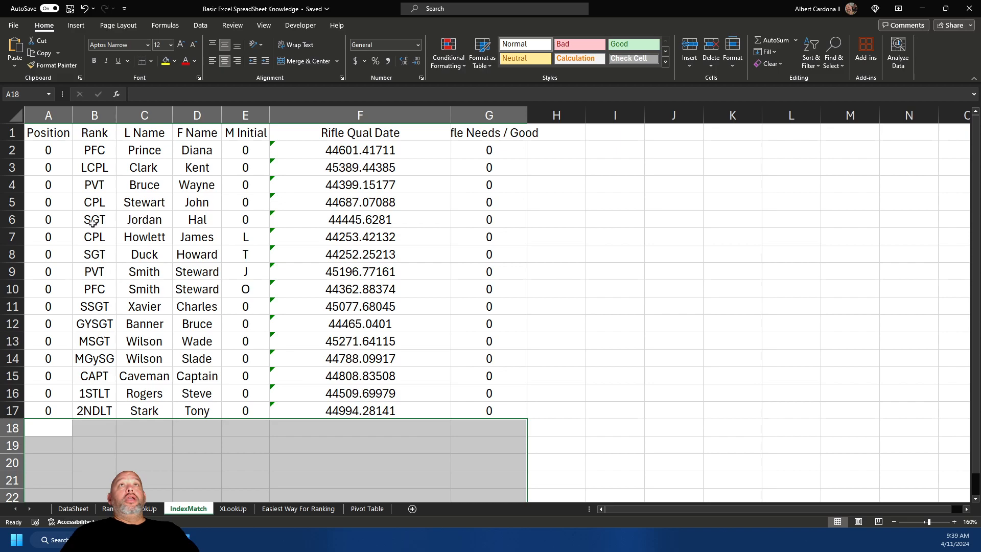
Step: Clear the linked zeros beneath the Position and Rifle Needs / Good headers, leaving both headers in place
drag(51, 154, 32, 427)
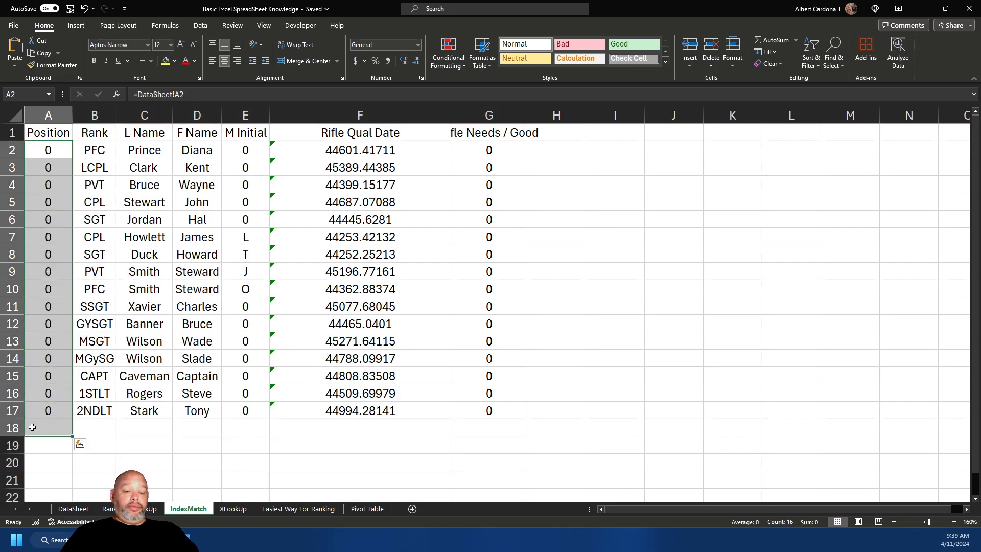
key(Delete)
drag(489, 152, 494, 407)
key(Delete)
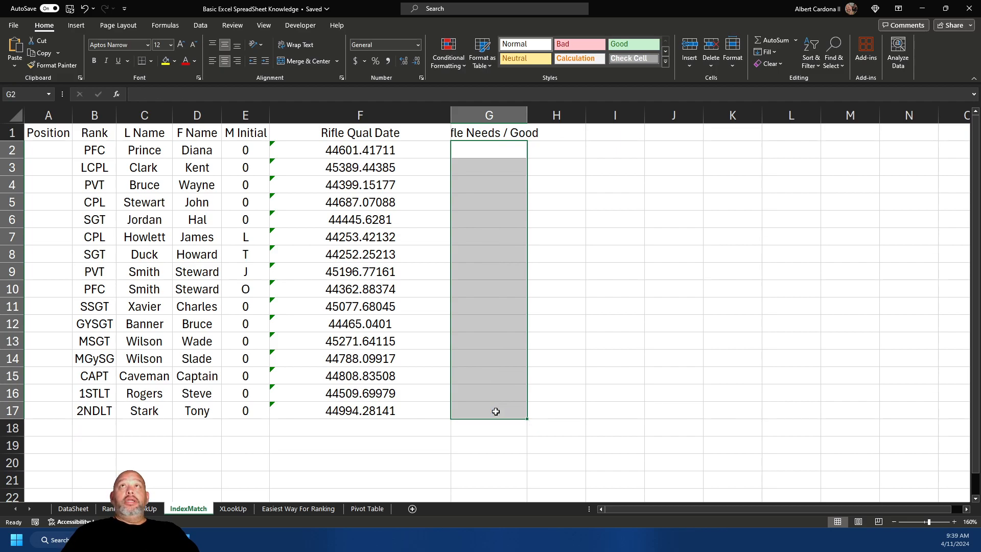
Step: Format the Rifle Qual Date column as Long Date
click(378, 115)
click(409, 45)
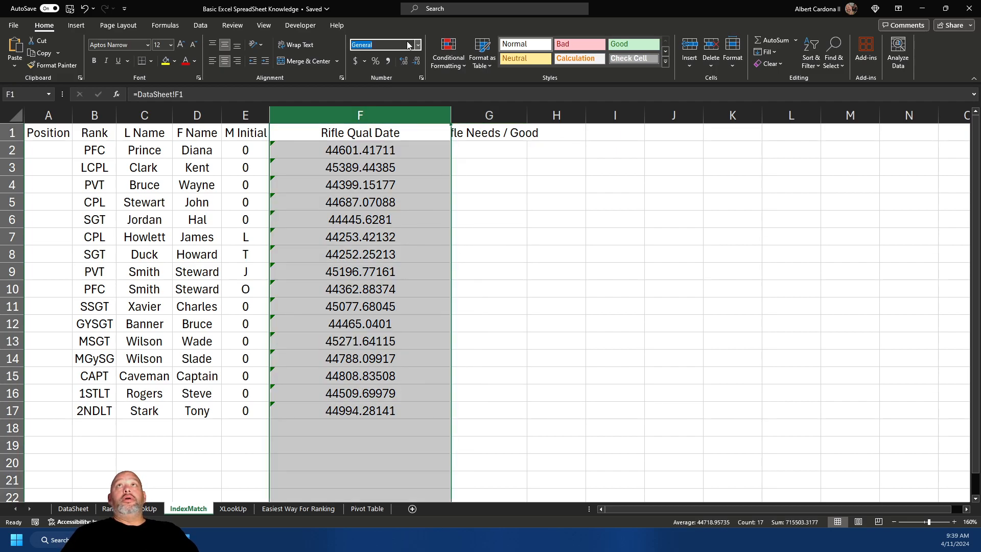
click(417, 46)
click(408, 183)
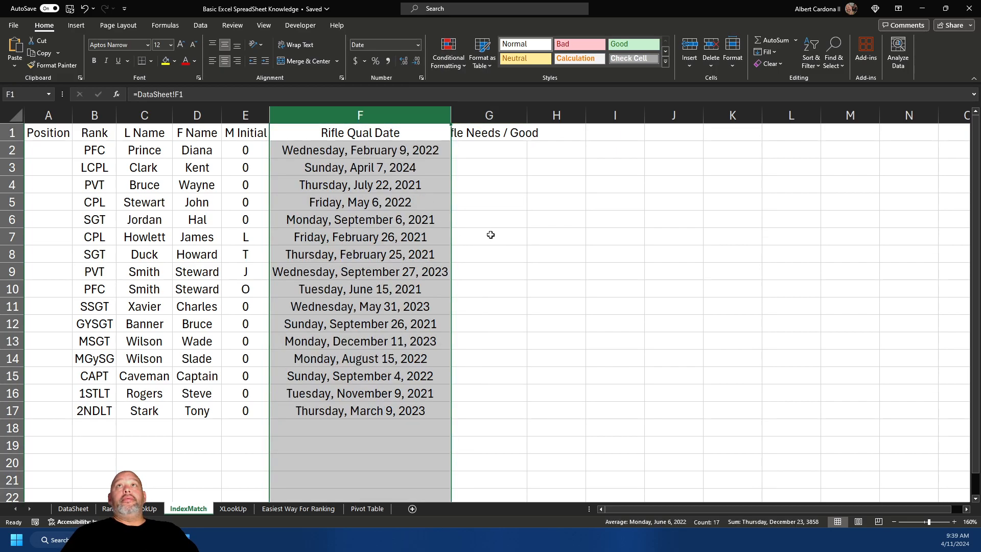
Step: Autofit all column widths on the sheet and left-align the dates in F2:F17
click(16, 115)
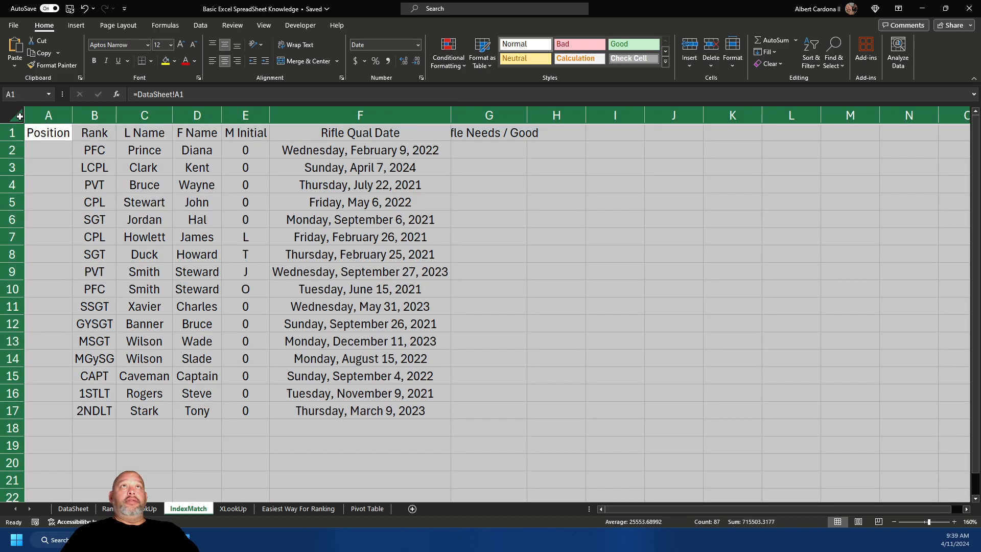
double_click(72, 123)
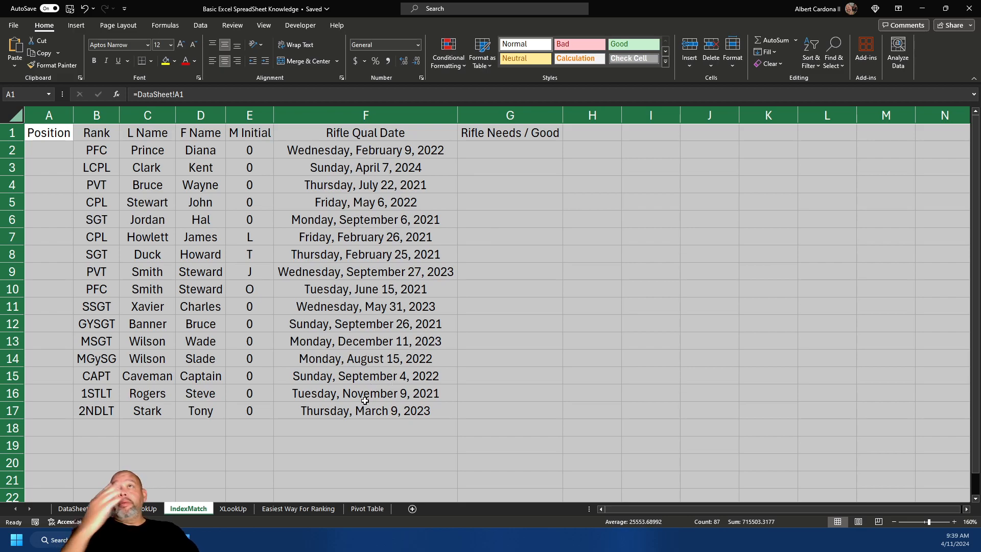
drag(352, 150, 359, 403)
click(212, 62)
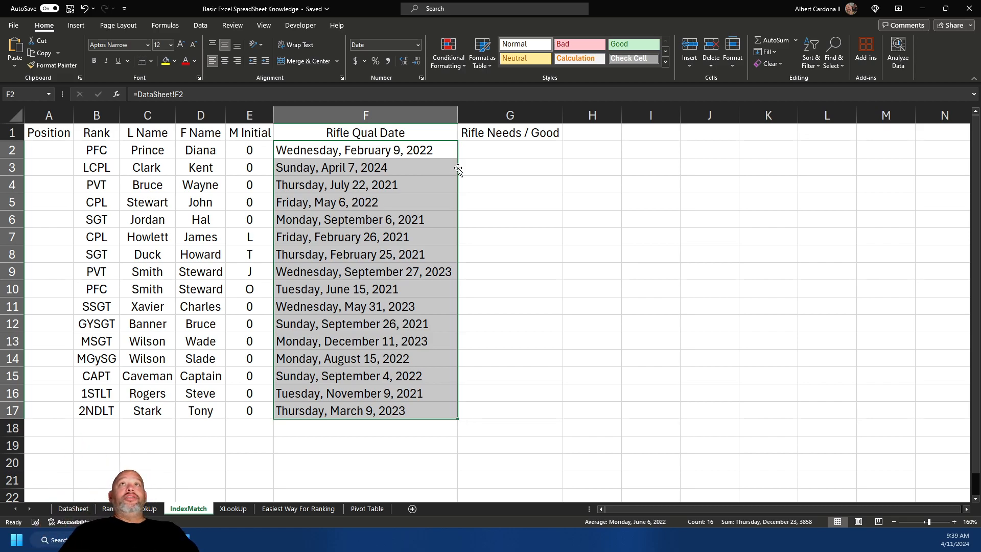
Step: Replace the M Initial formula in E2 with =IF(DataSheet!E2="","",DataSheet!E2)
mouse_move(242, 147)
mouse_down()
mouse_move(252, 409)
mouse_move(256, 155)
mouse_up()
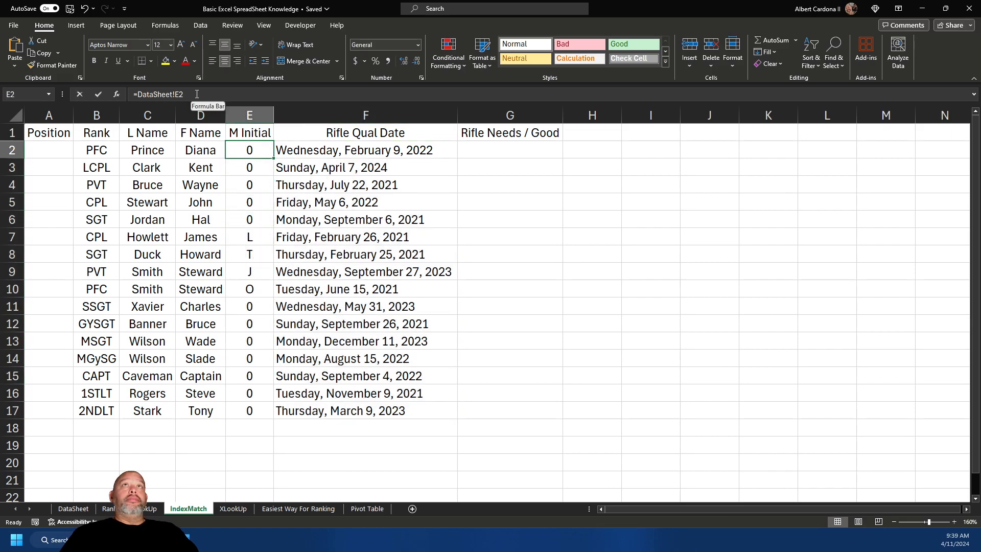
click(139, 94)
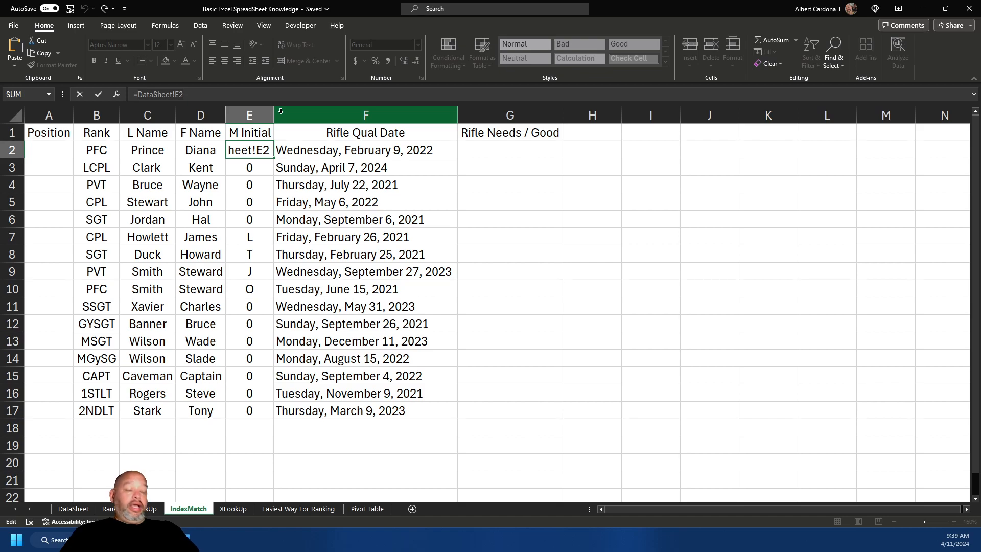
key(BackSpace)
text(if)
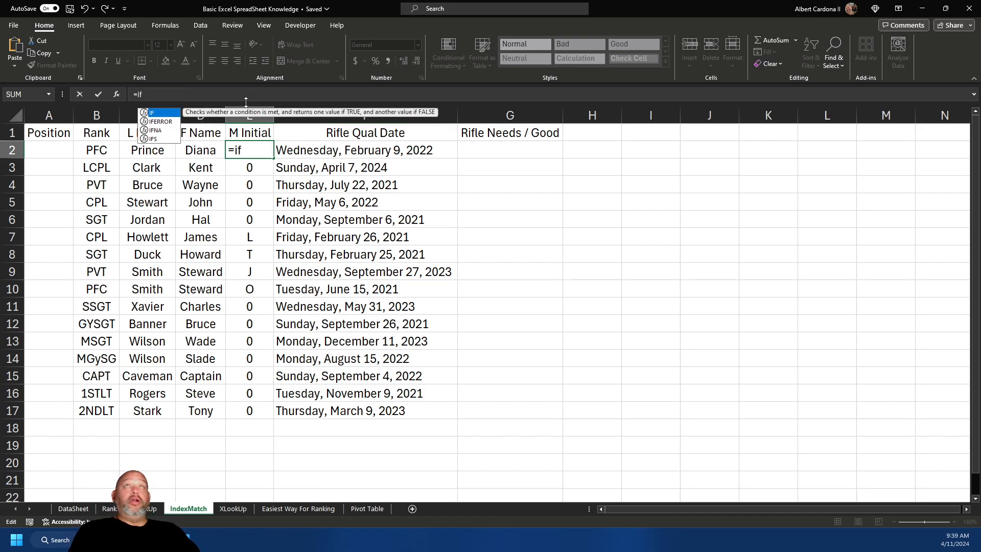
key(Tab)
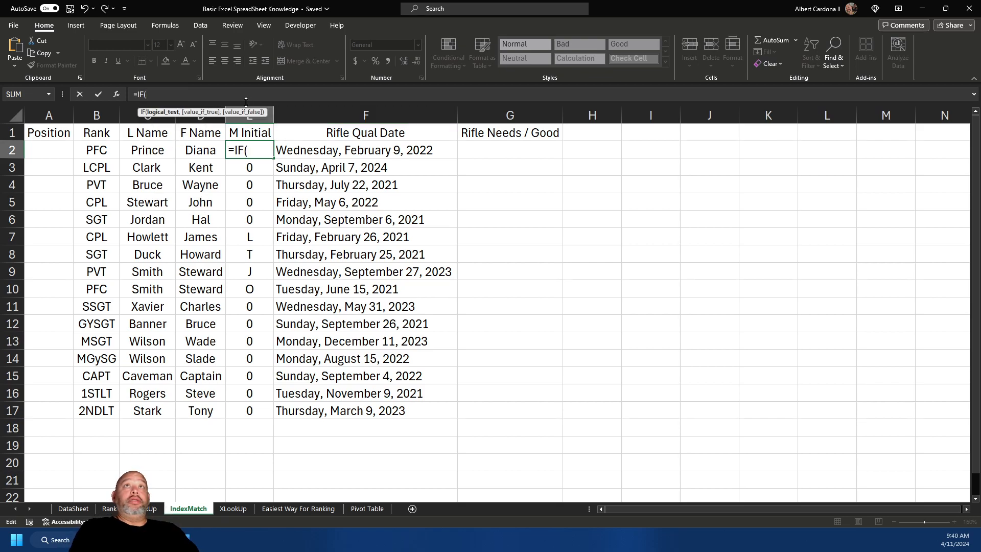
text(DataSheet!E2)
text(=")
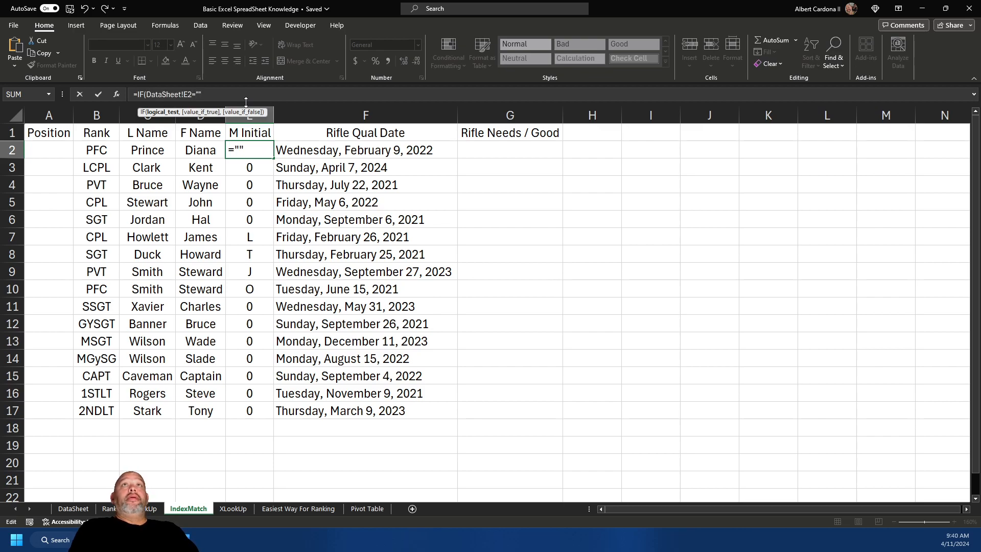
text(",)
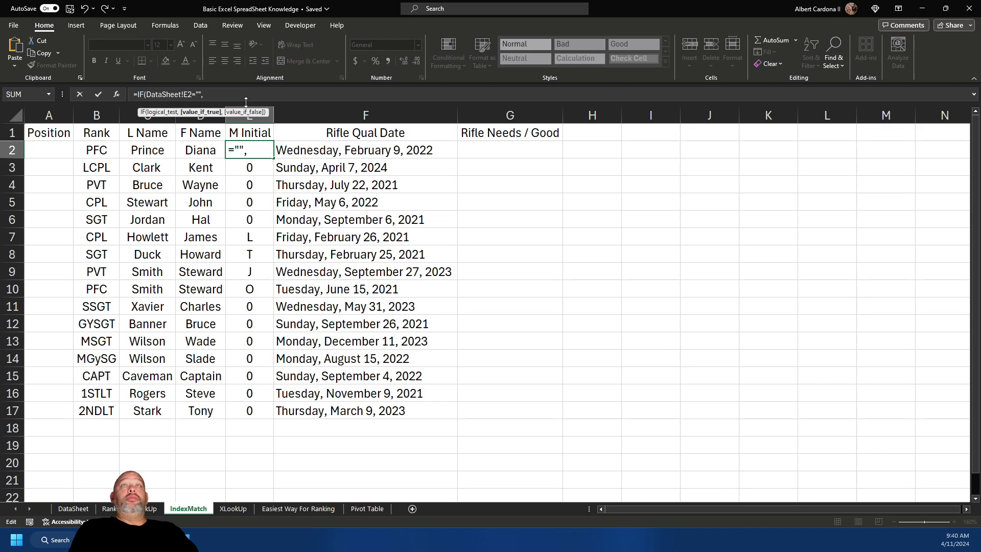
text("",)
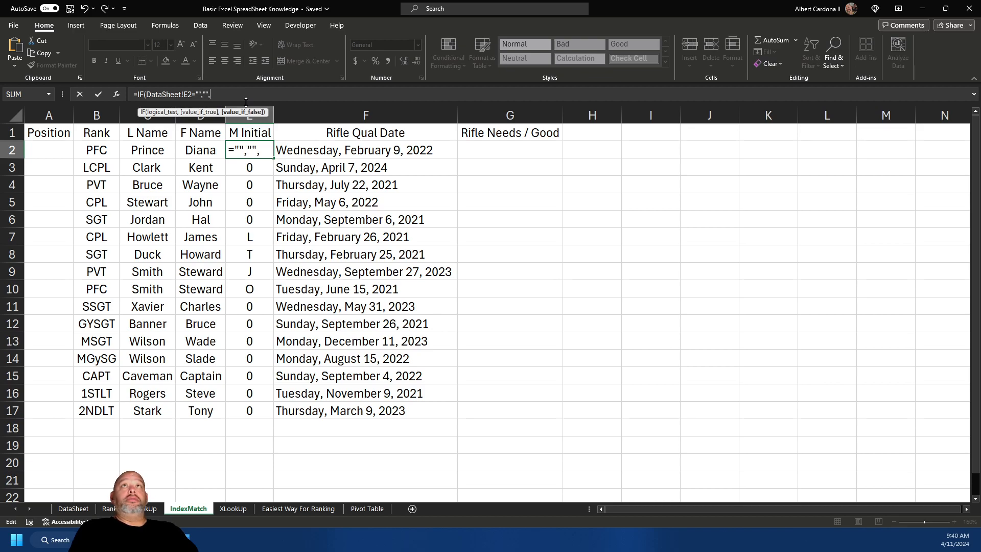
text(DataSheet!E2)
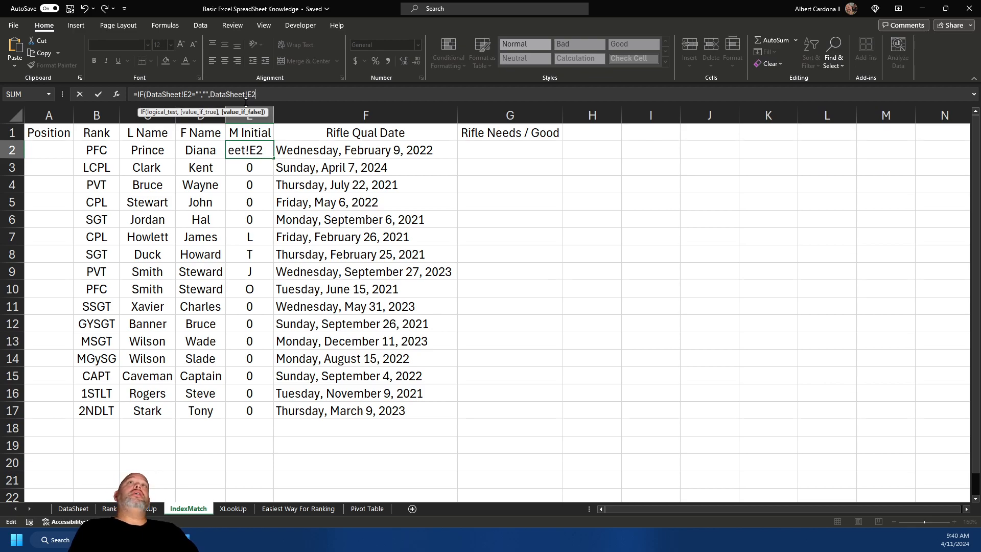
text())
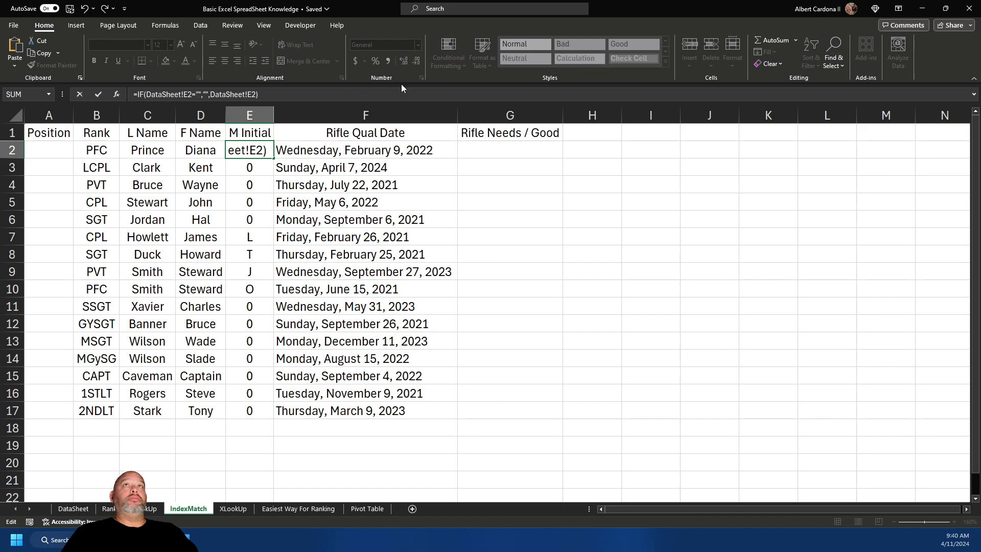
key(Return)
Step: Copy the IF formula from E2 down the M Initial column through row 17
click(250, 149)
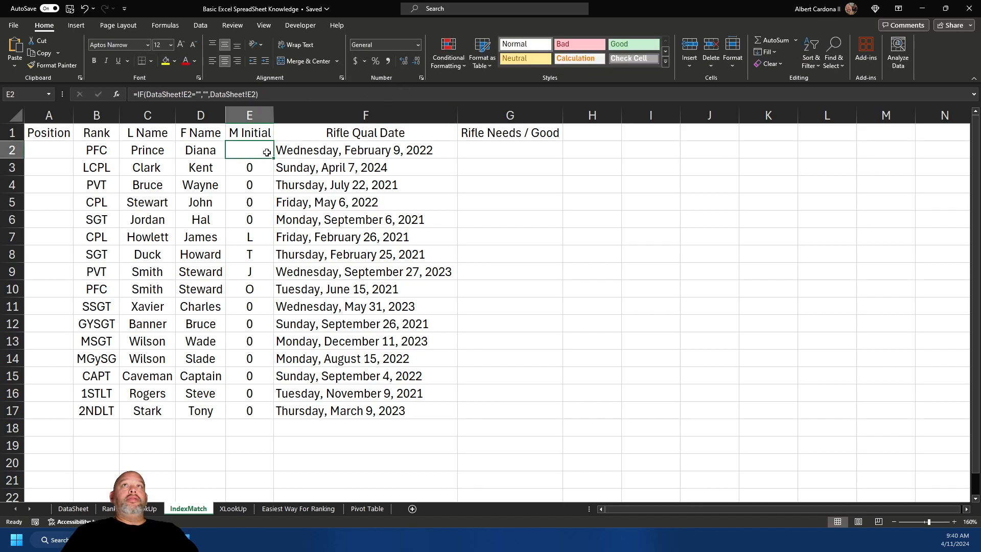
click(275, 162)
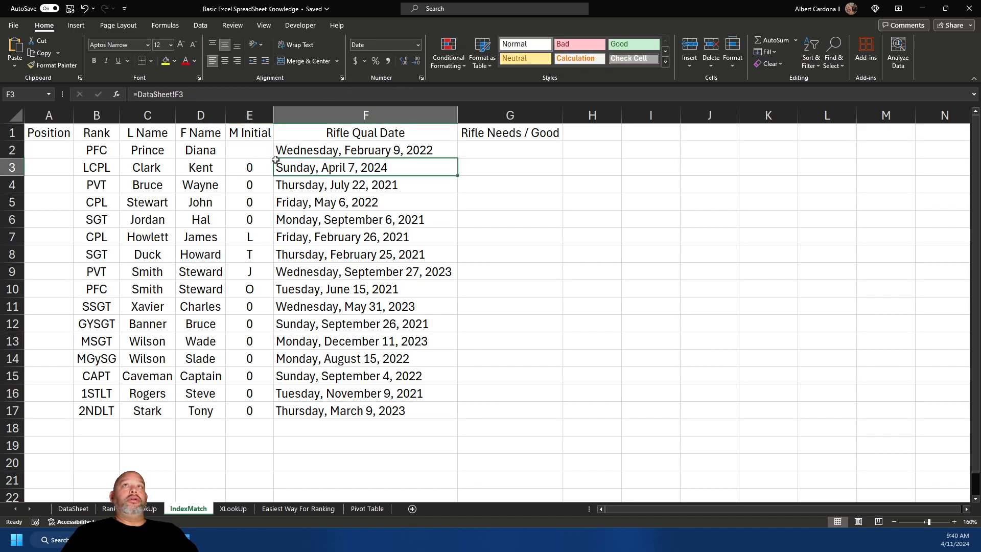
click(271, 156)
double_click(275, 159)
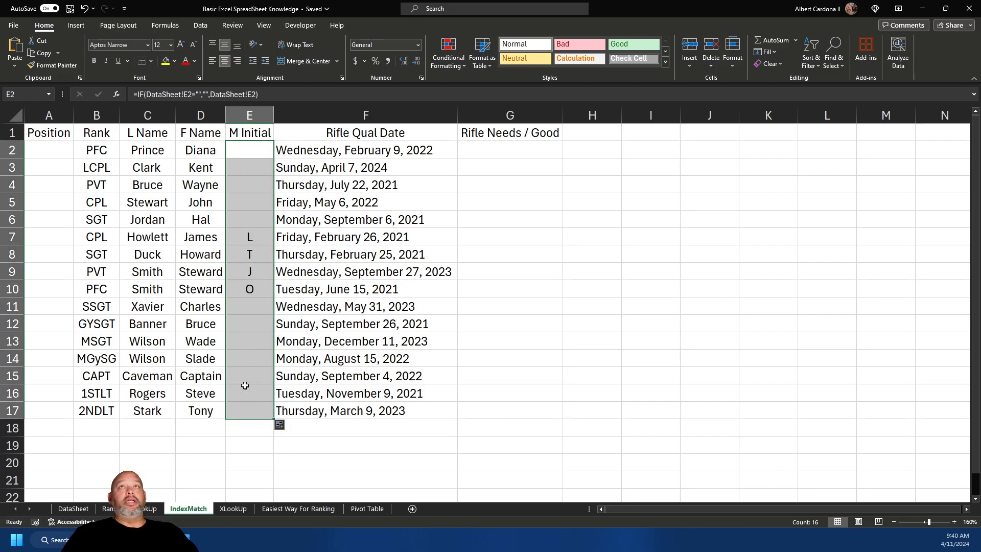
Step: Try the formula =INDEX(Rank!D1:E28,5,5) in cell A19 of the IndexMatch sheet
click(64, 154)
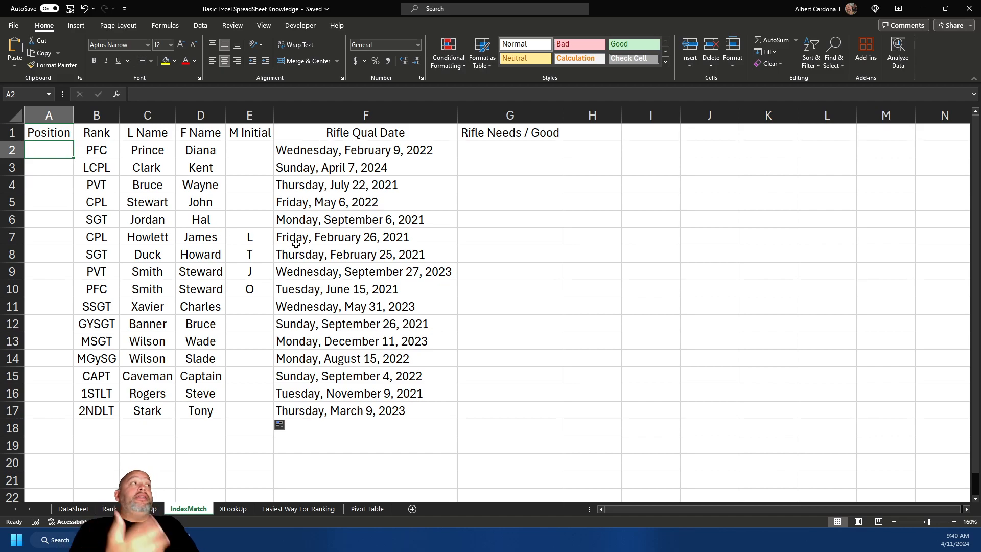
click(51, 444)
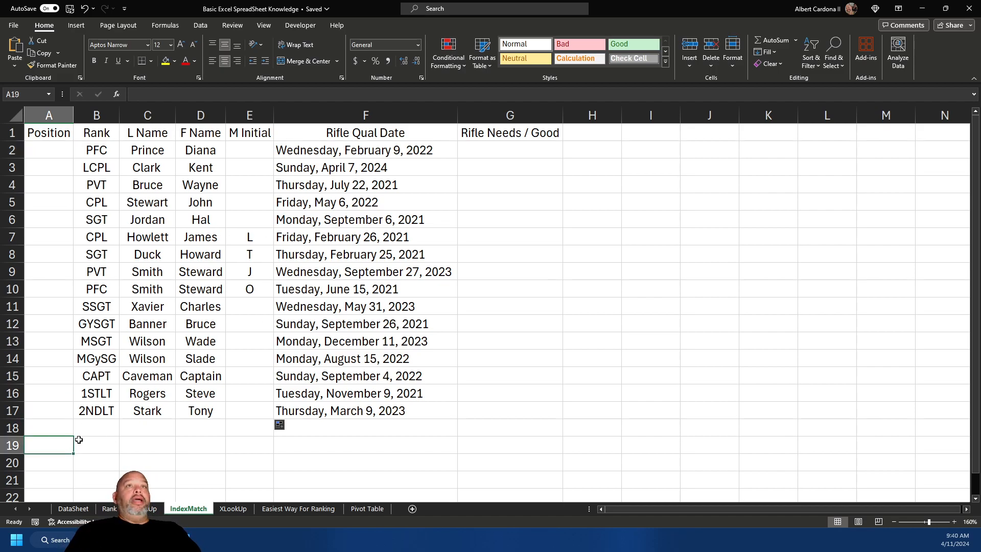
text(=inde)
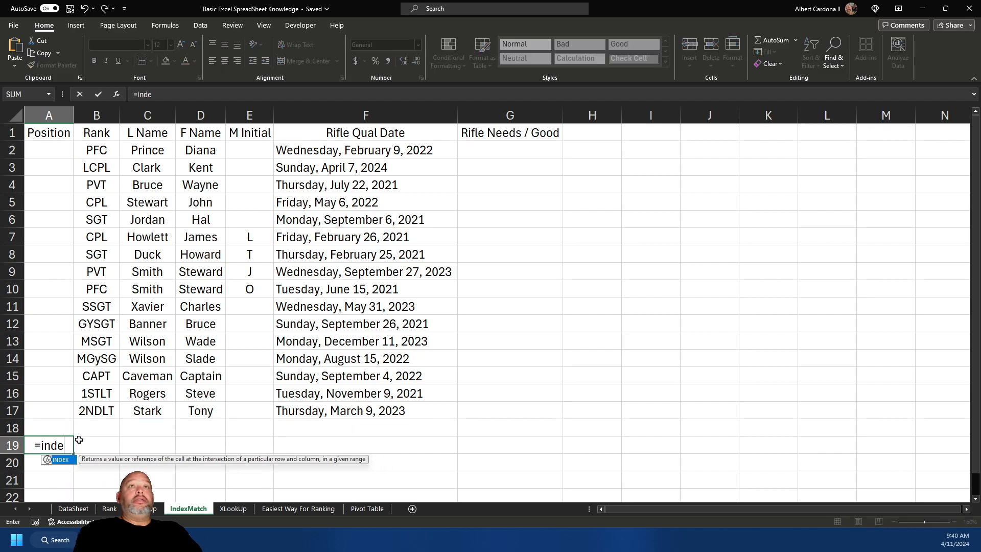
key(Tab)
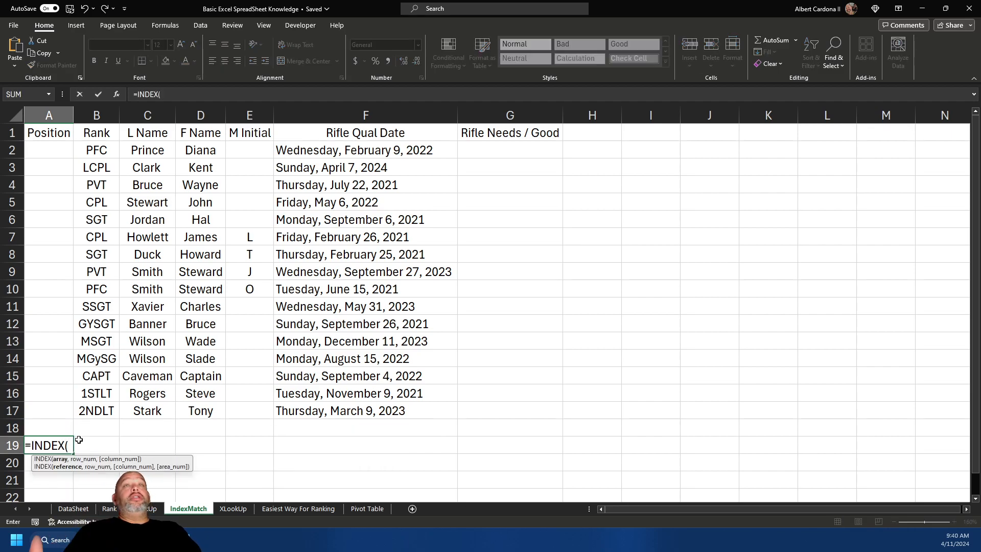
click(112, 509)
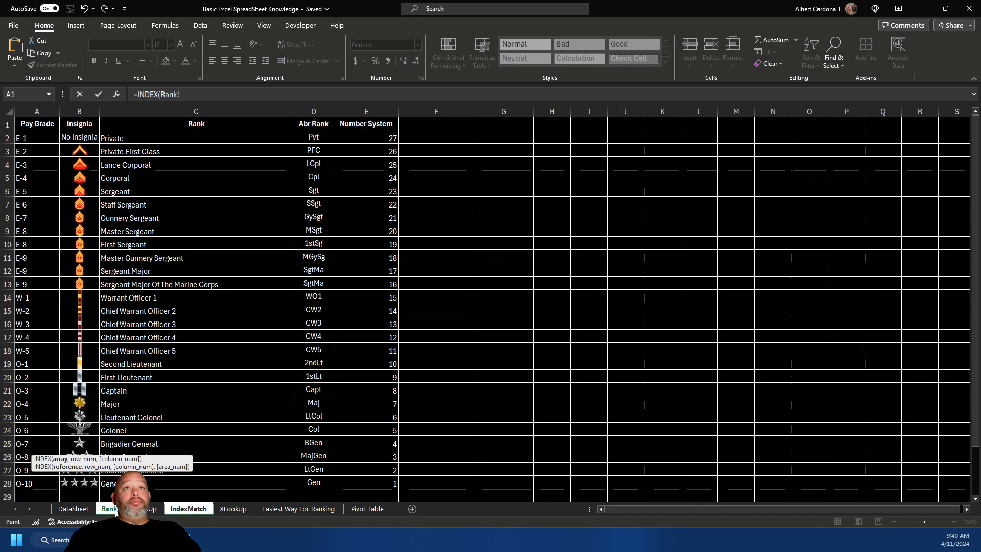
click(323, 123)
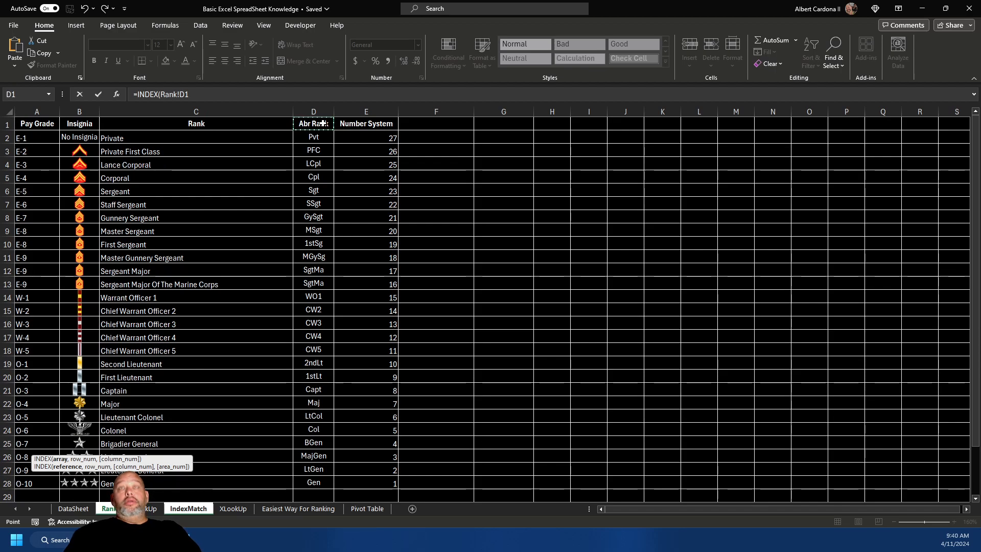
key(shift+Right)
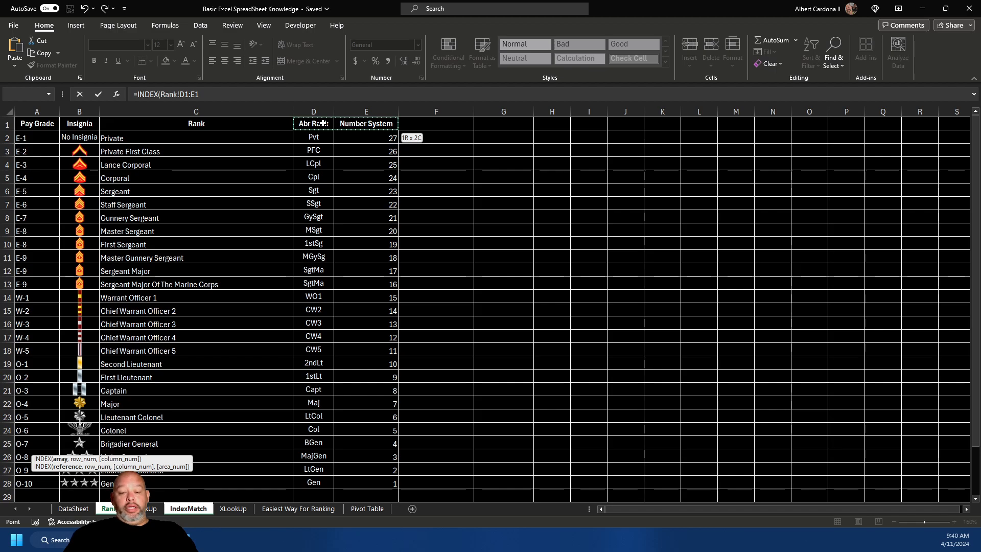
key(ctrl+shift+Down)
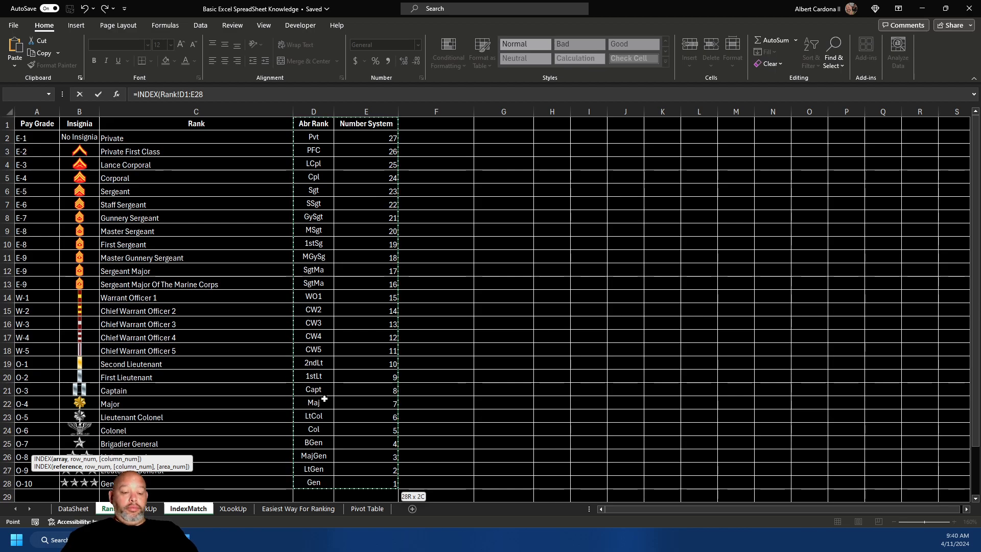
text(,5,)
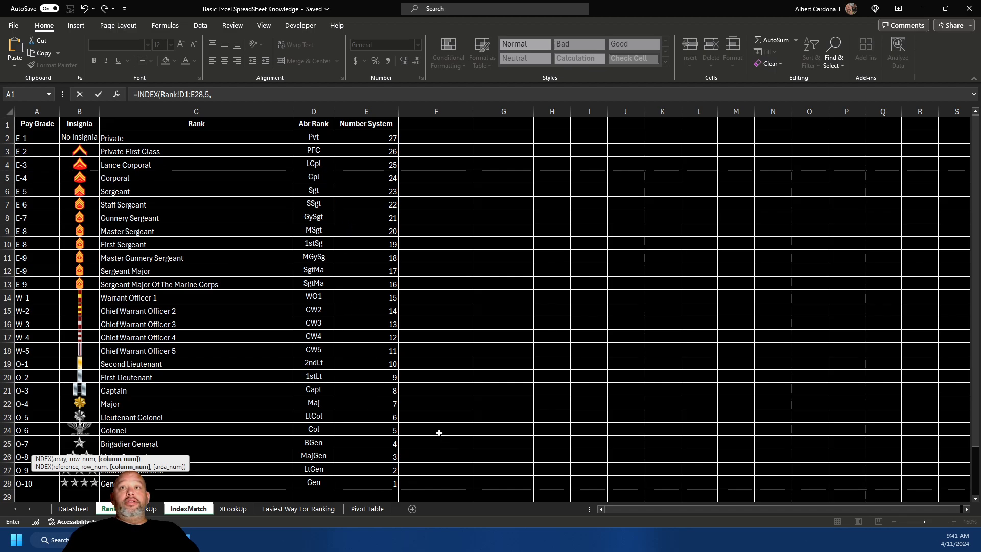
click(297, 94)
text(5)
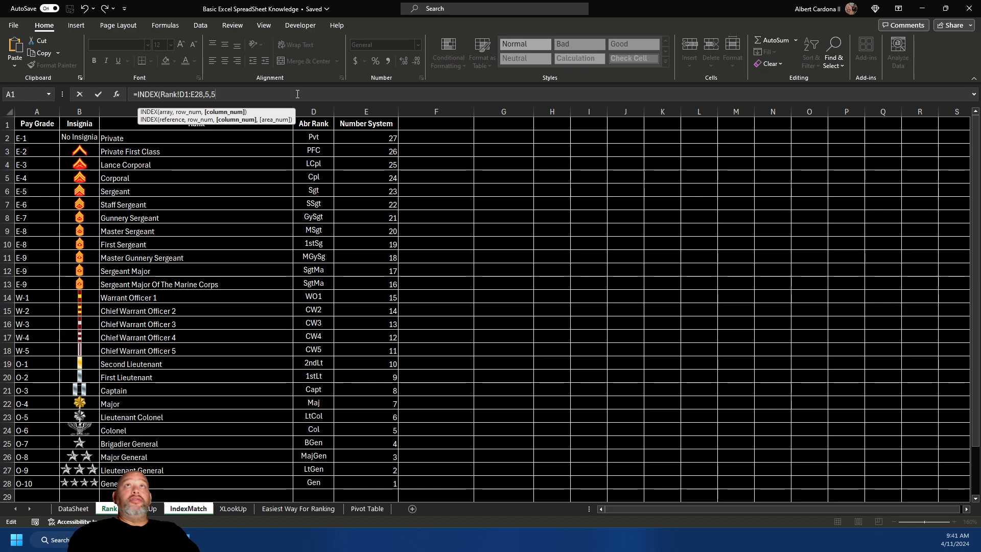
key(Return)
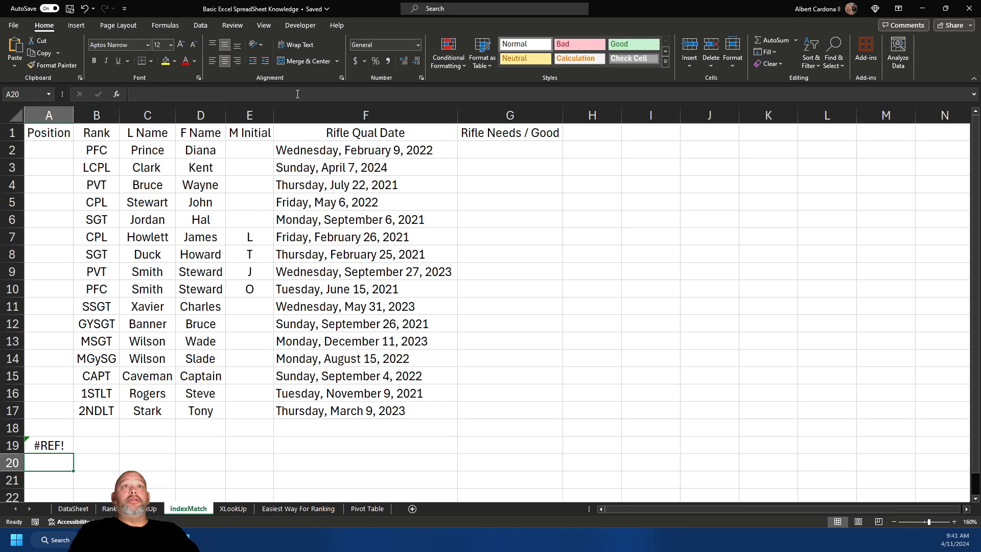
Step: Clear the range and the row and column arguments from the A19 formula, keeping only =INDEX(
click(65, 444)
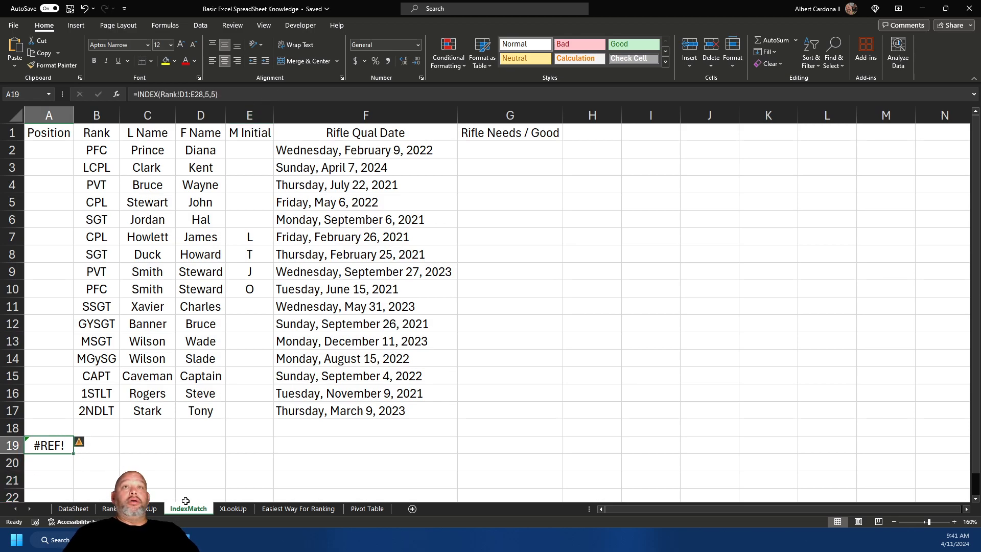
click(108, 508)
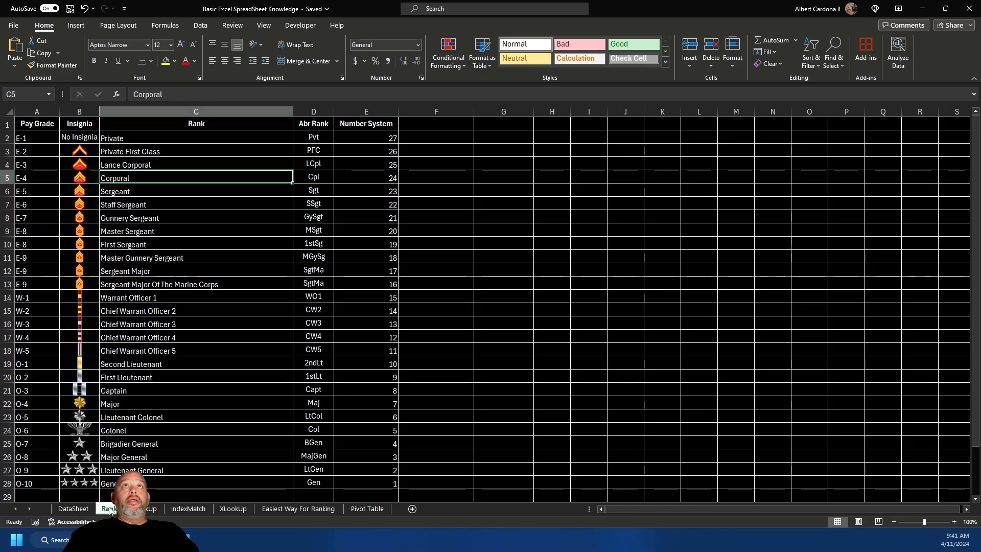
key(ctrl+Page_Down)
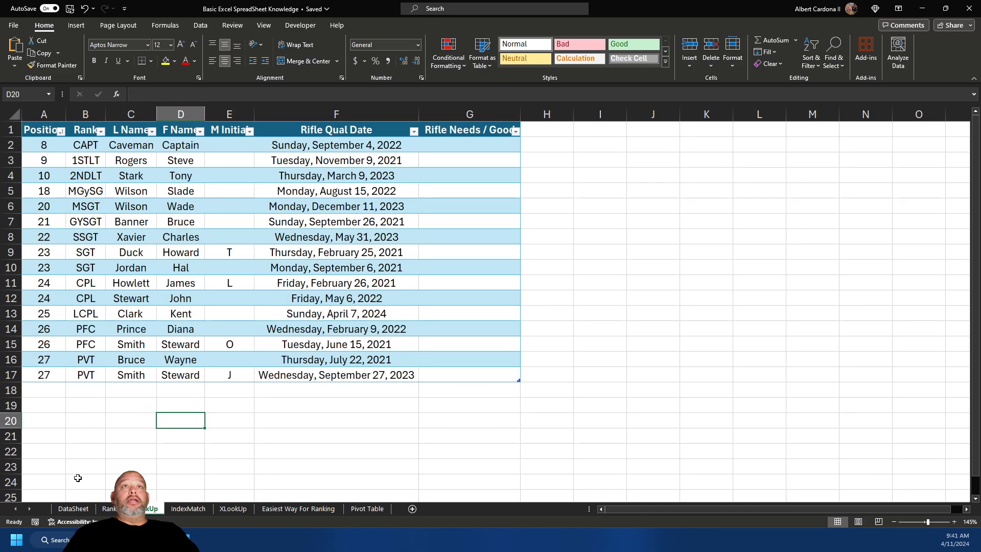
click(188, 508)
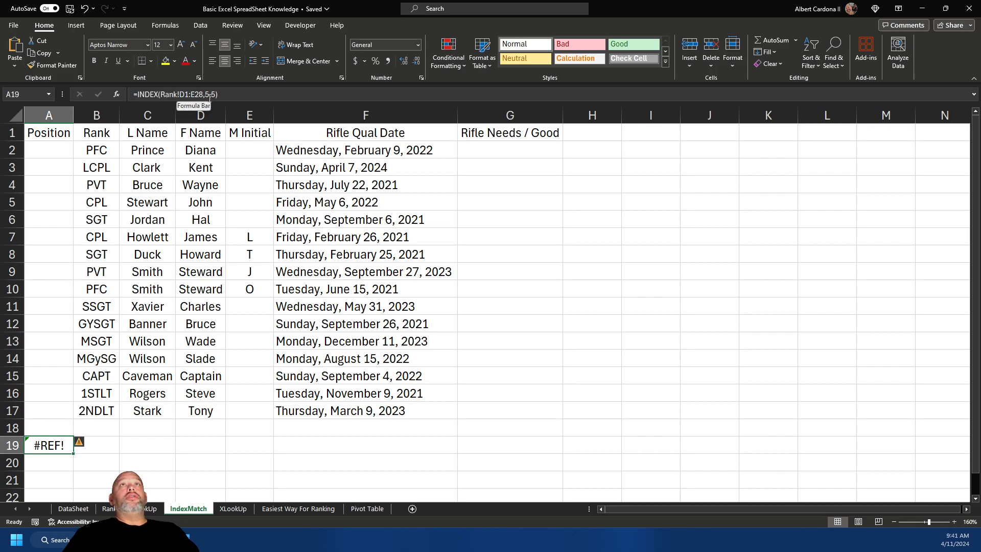
click(225, 95)
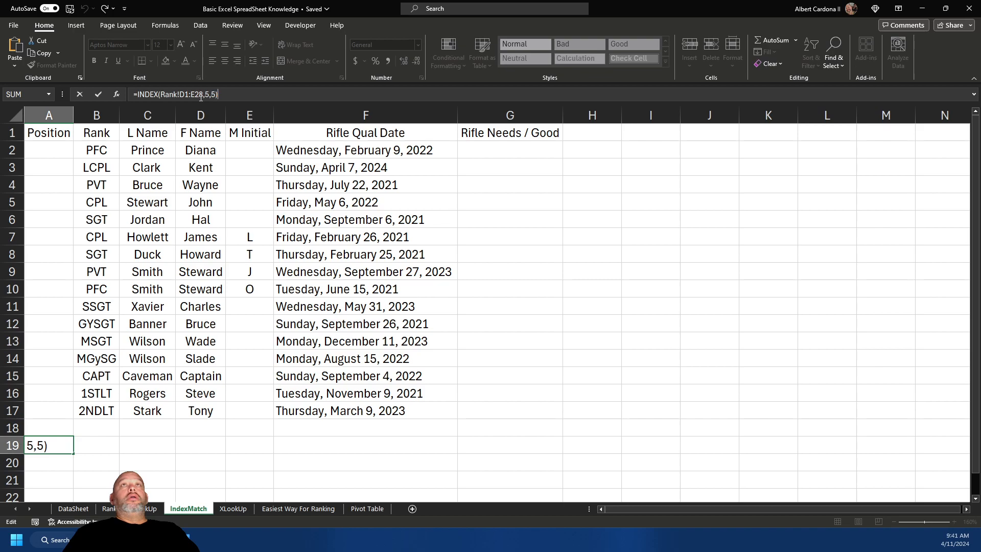
click(59, 444)
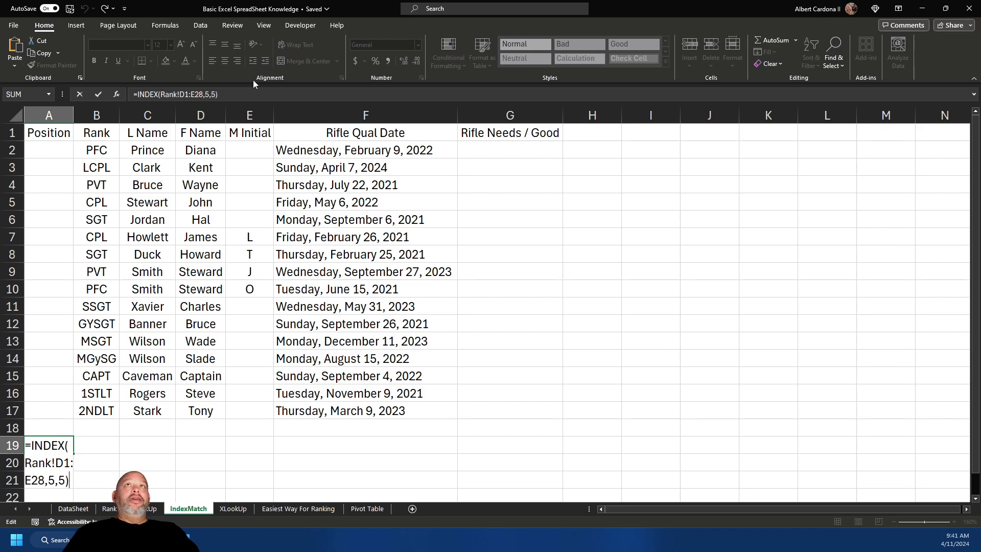
drag(166, 84, 161, 84)
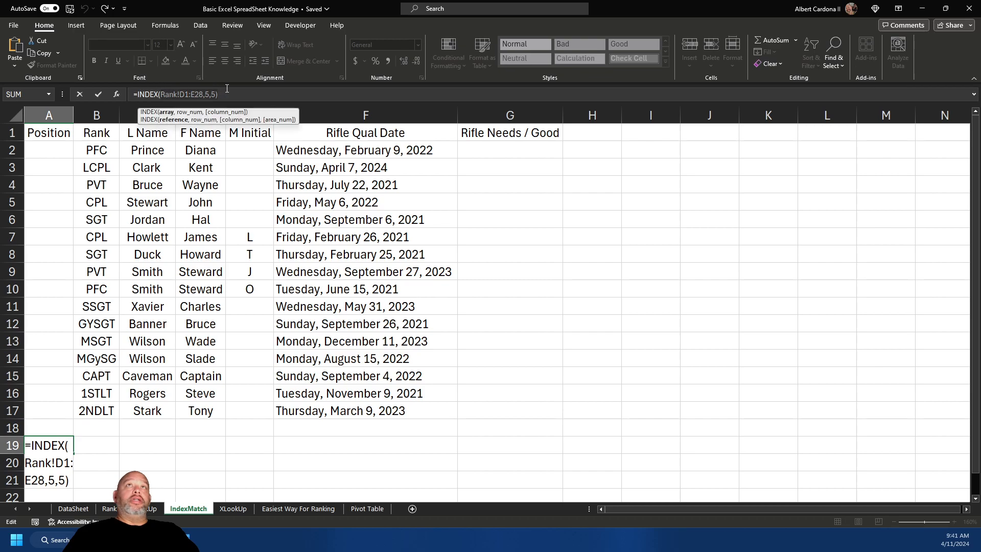
key(BackSpace)
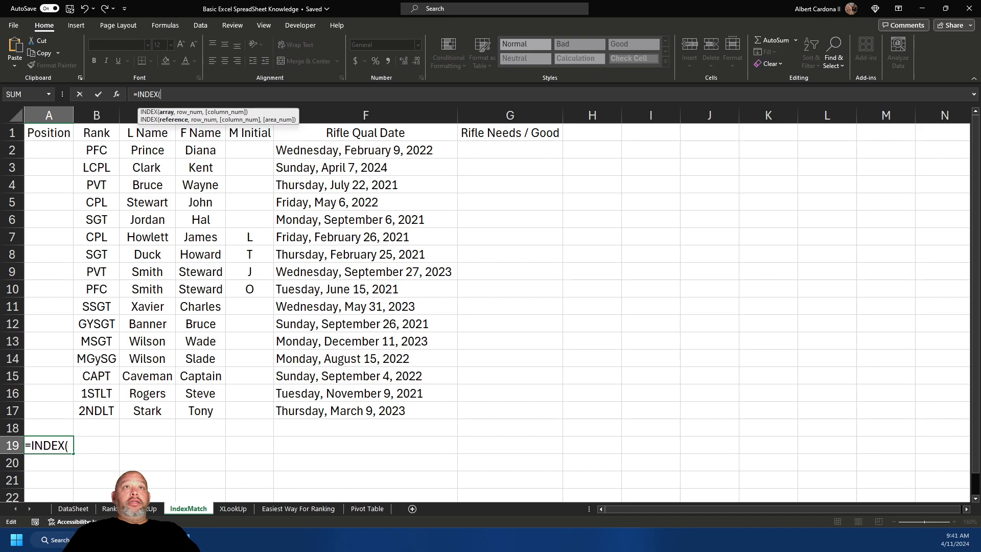
Step: Complete the A19 formula as =INDEX(Rank!$A$1:$E$28,5,5), covering the whole rank table with an absolute range
click(105, 509)
click(28, 124)
drag(28, 124, 372, 483)
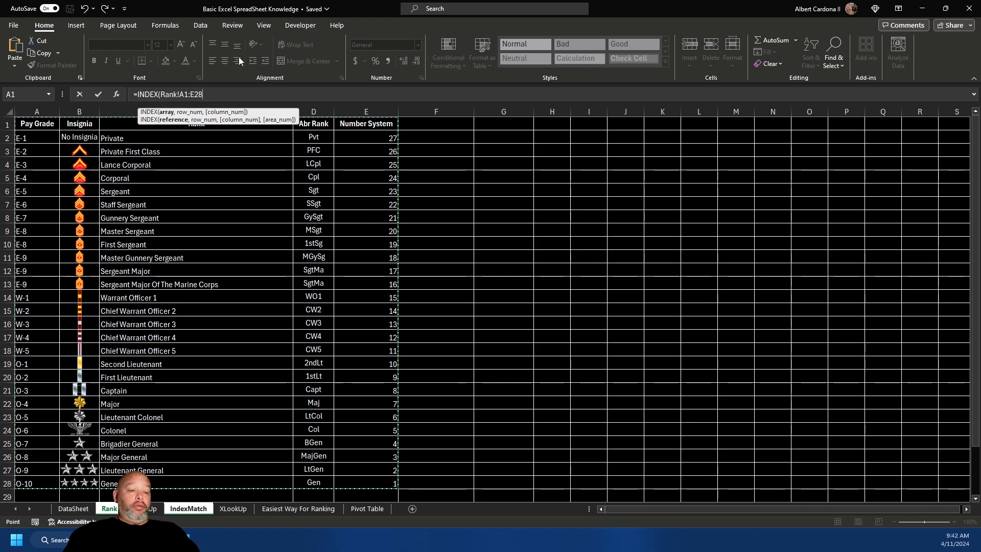
key(F4)
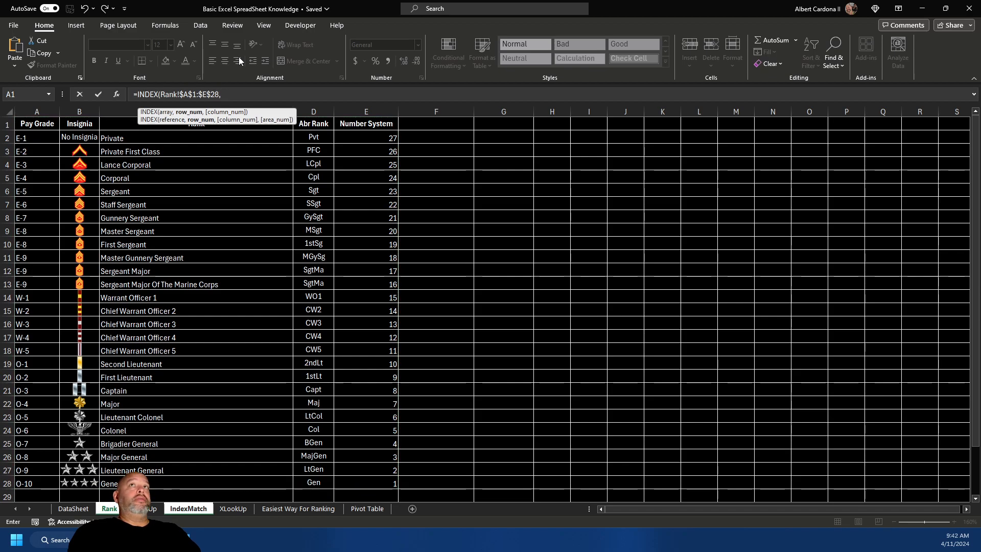
text(5)
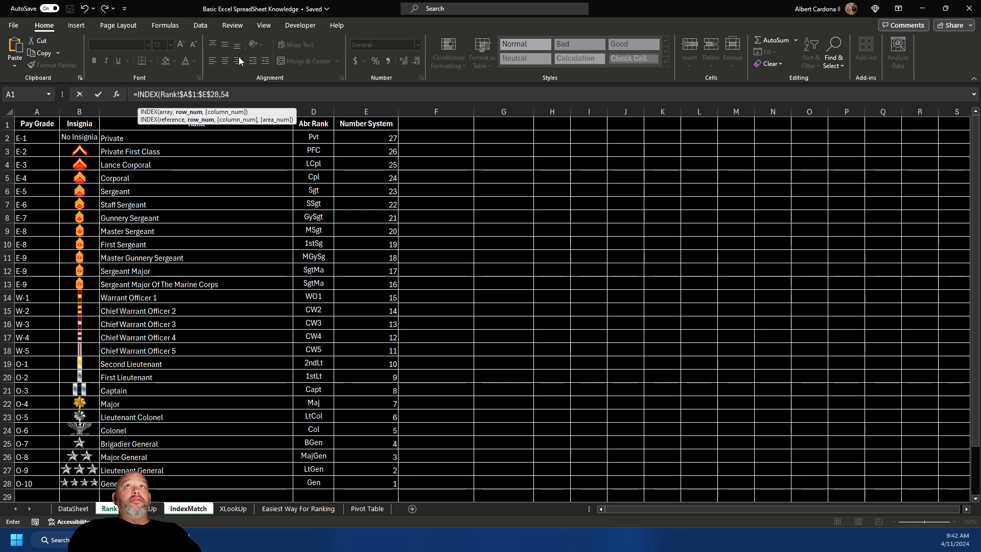
text(,)
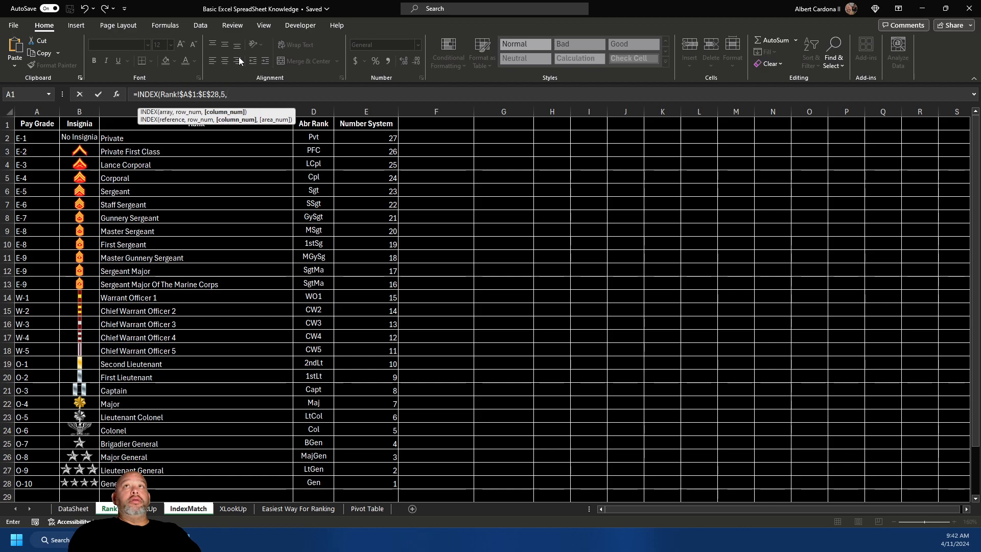
text(5))
key(Return)
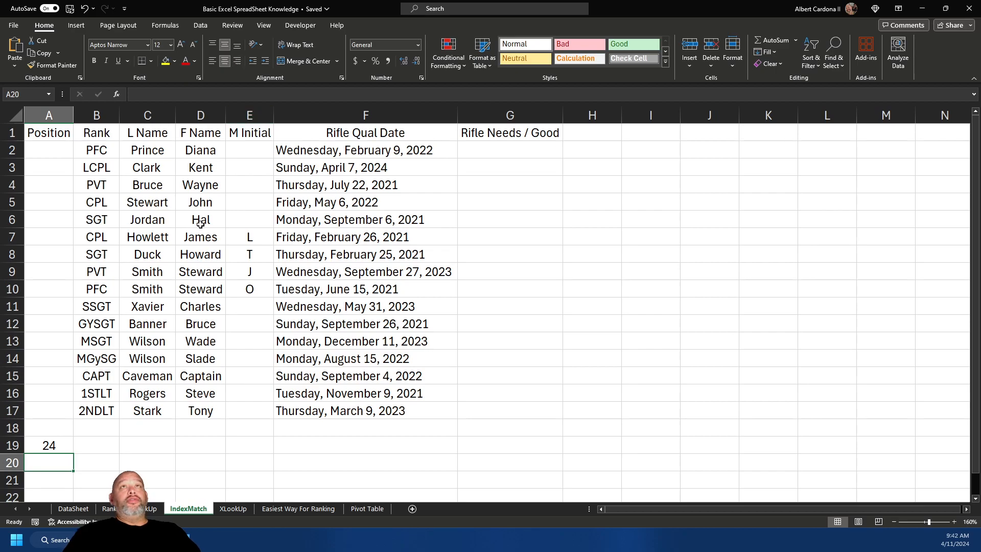
click(54, 446)
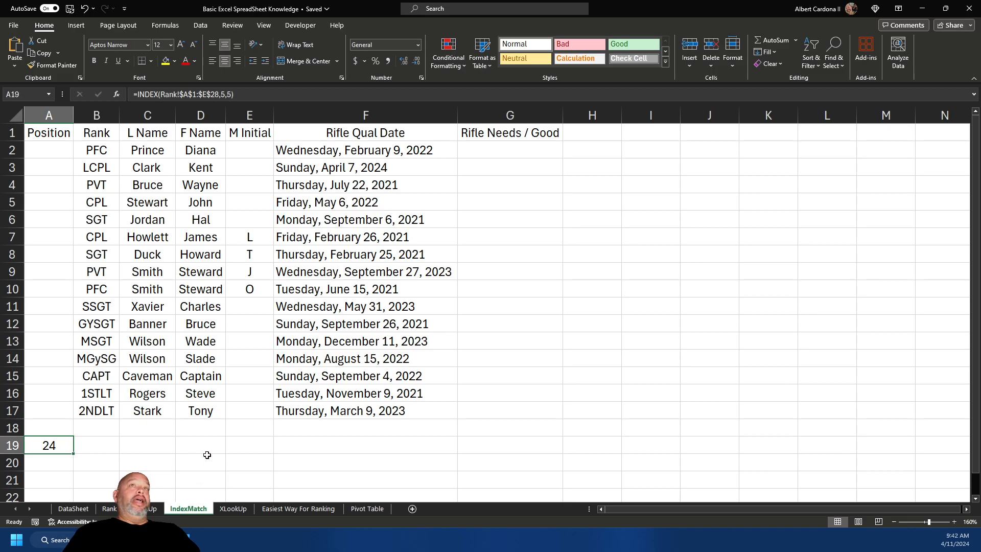
click(112, 509)
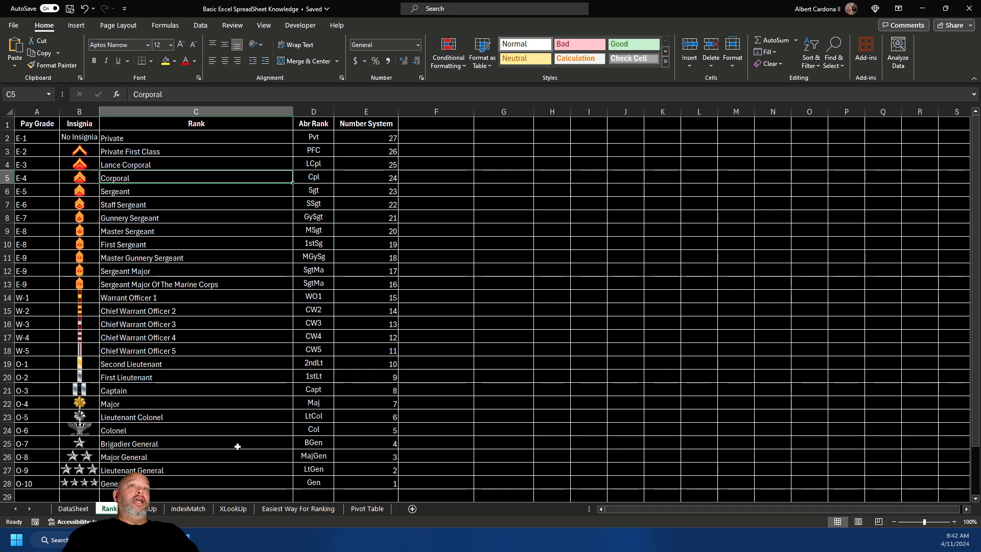
click(198, 513)
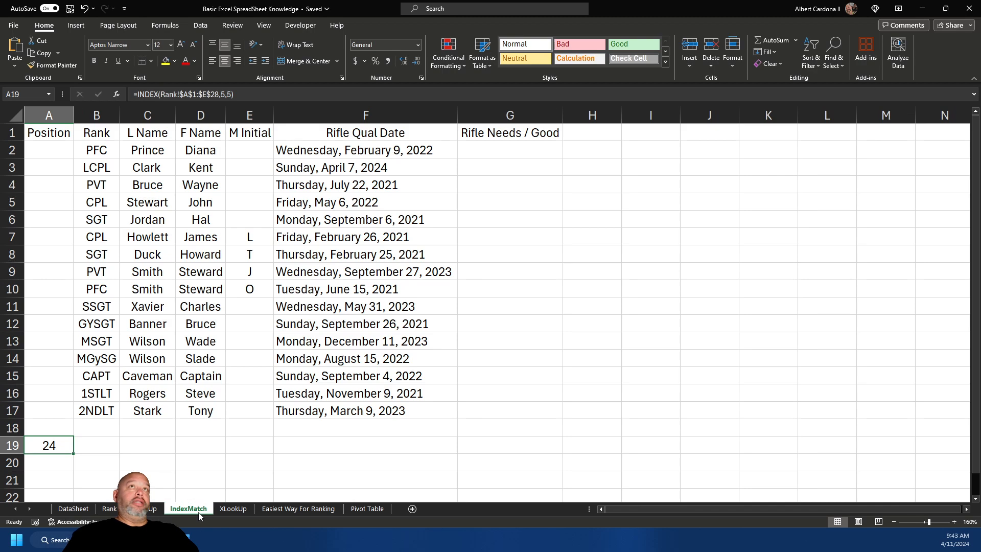
Step: Enter =MATCH(B2,Rank!D1:D28,0) in cell B19, matching the first record's rank against the Abr Rank column of the Rank sheet
click(105, 442)
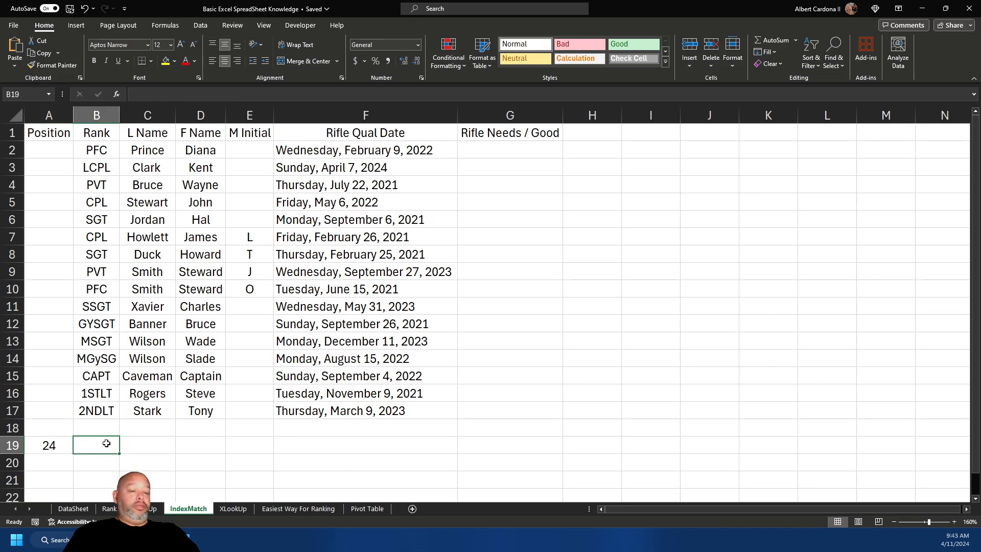
text(=match)
key(Tab)
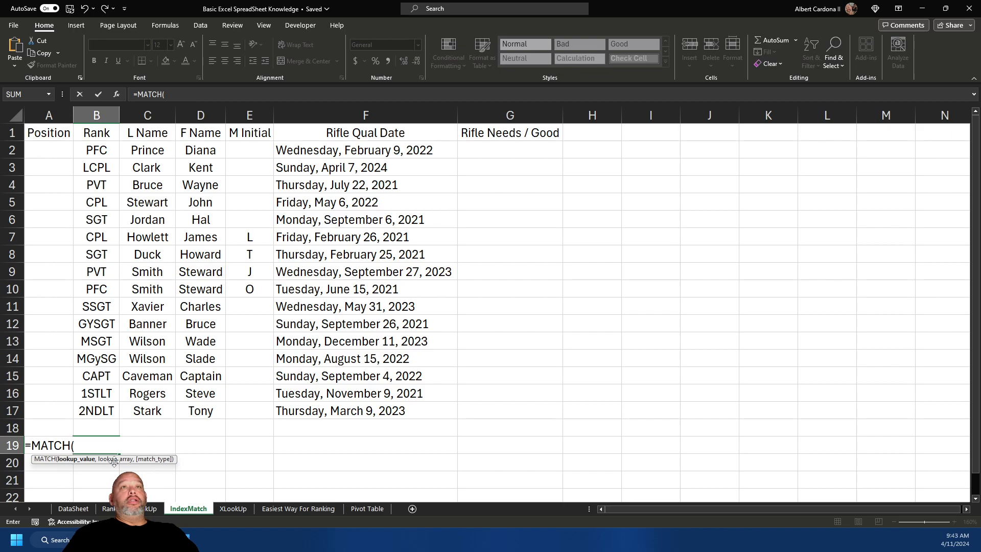
click(102, 149)
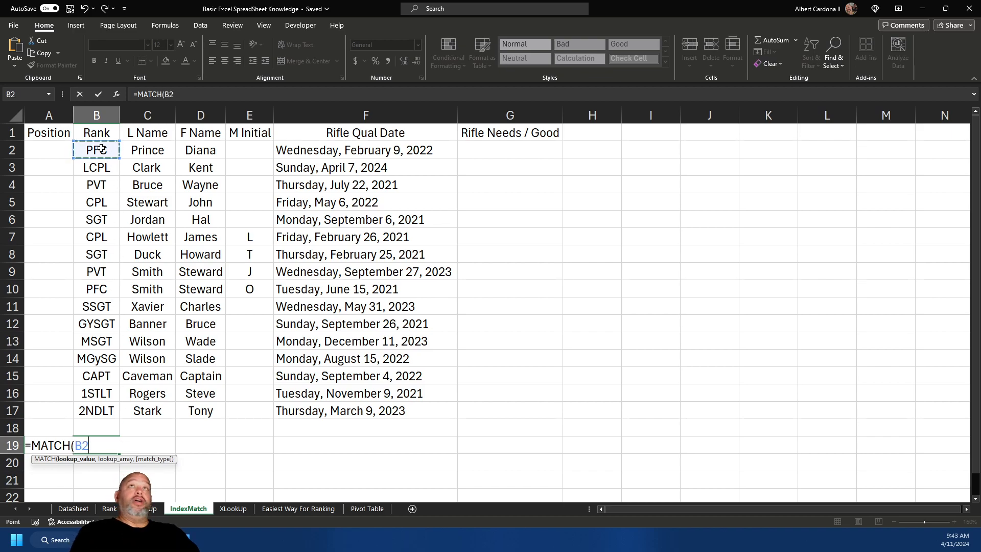
text(,)
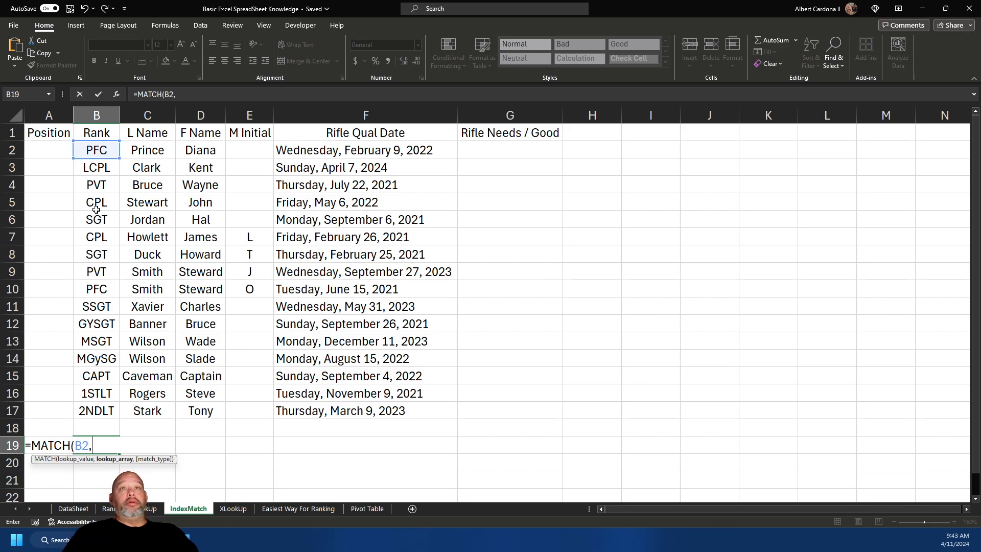
click(110, 508)
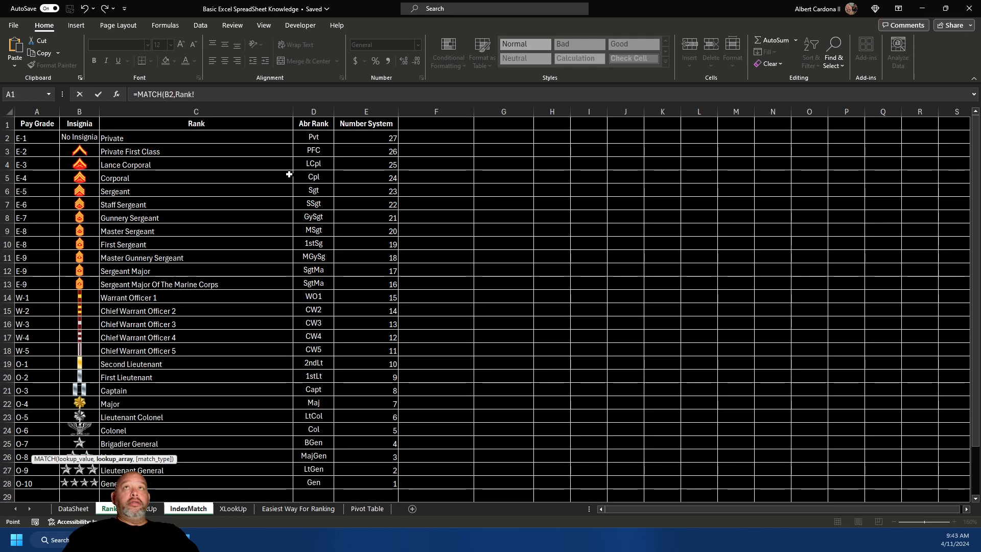
click(315, 127)
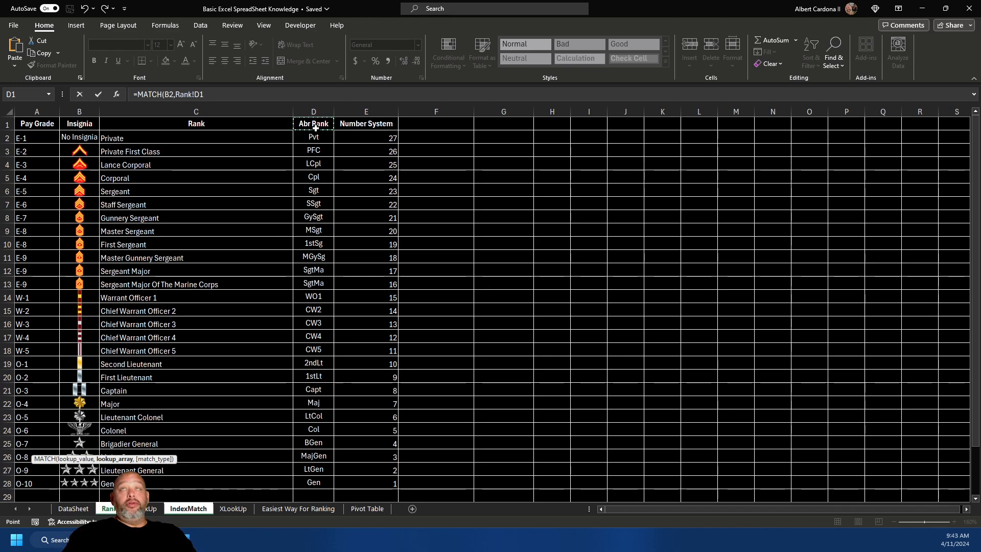
key(ctrl+shift+Down)
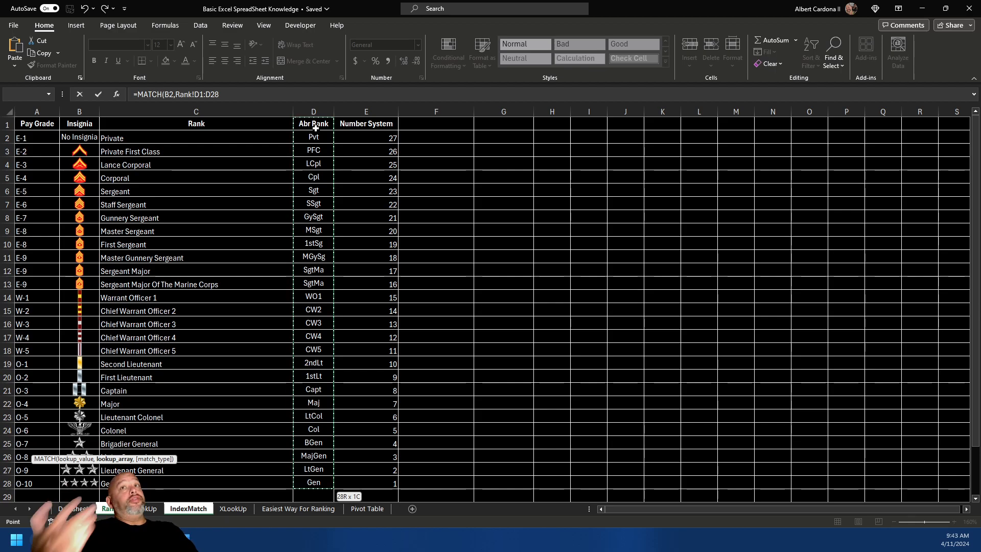
text(,0)
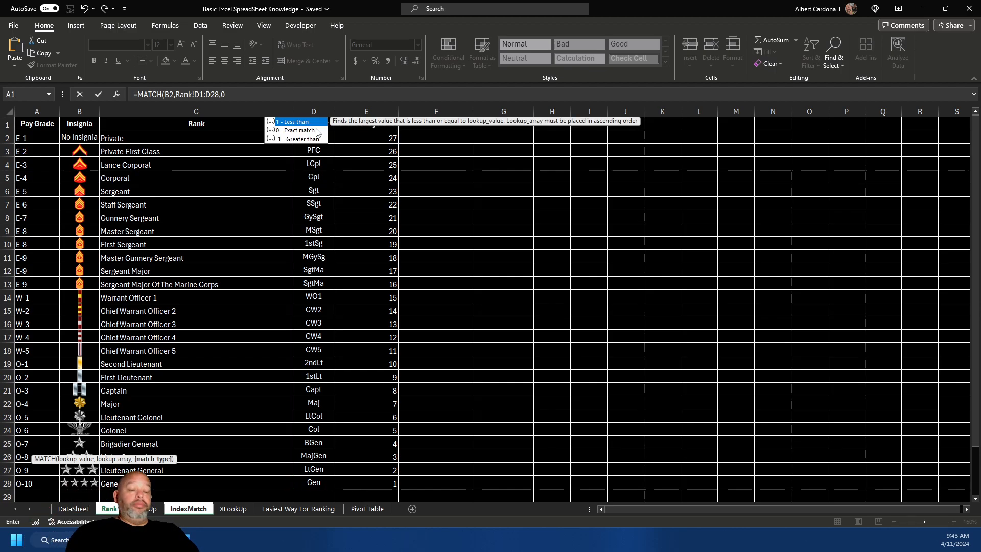
text())
key(Return)
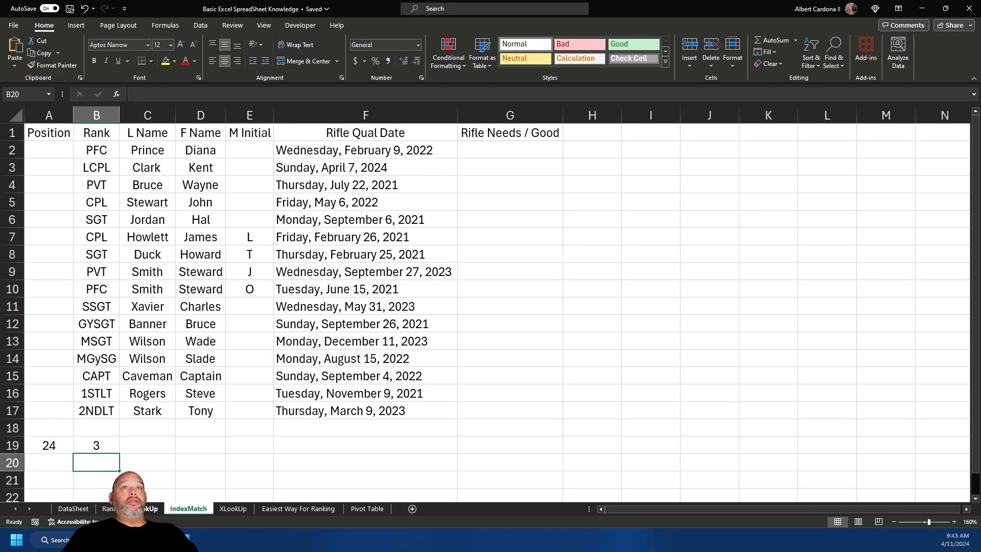
Step: Check on the Rank sheet which row PFC occupies, counting down the Abr Rank column from D1, and return to the IndexMatch sheet
click(114, 509)
click(315, 128)
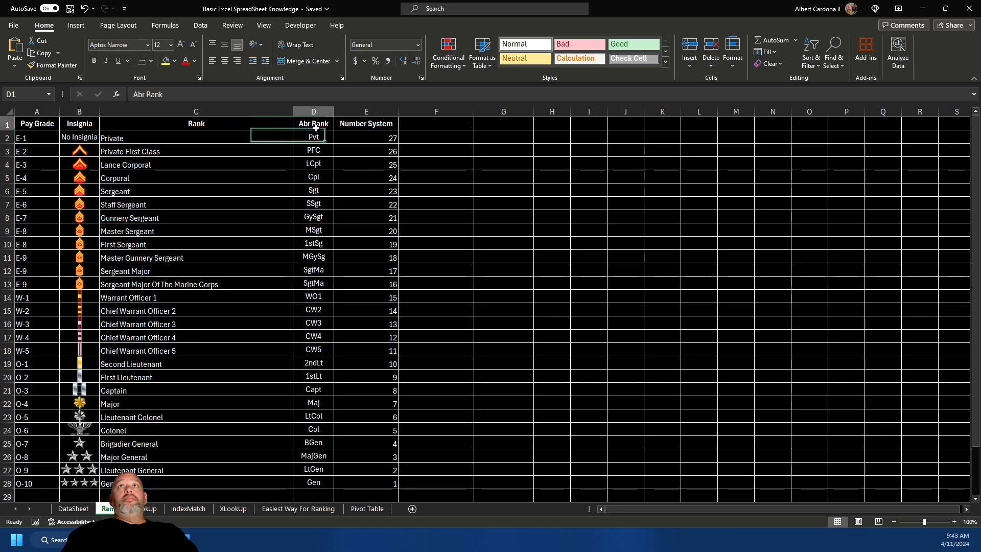
click(319, 139)
click(320, 149)
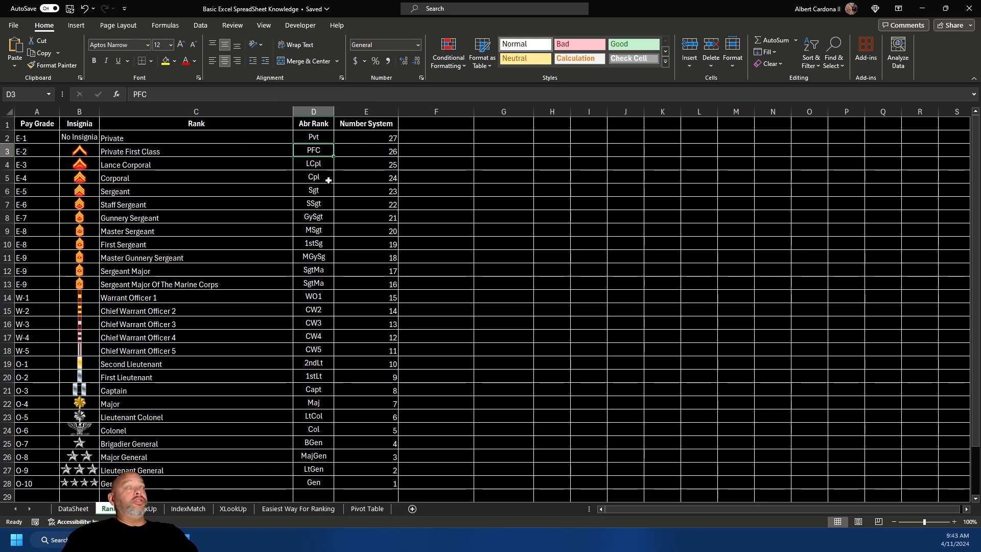
click(188, 509)
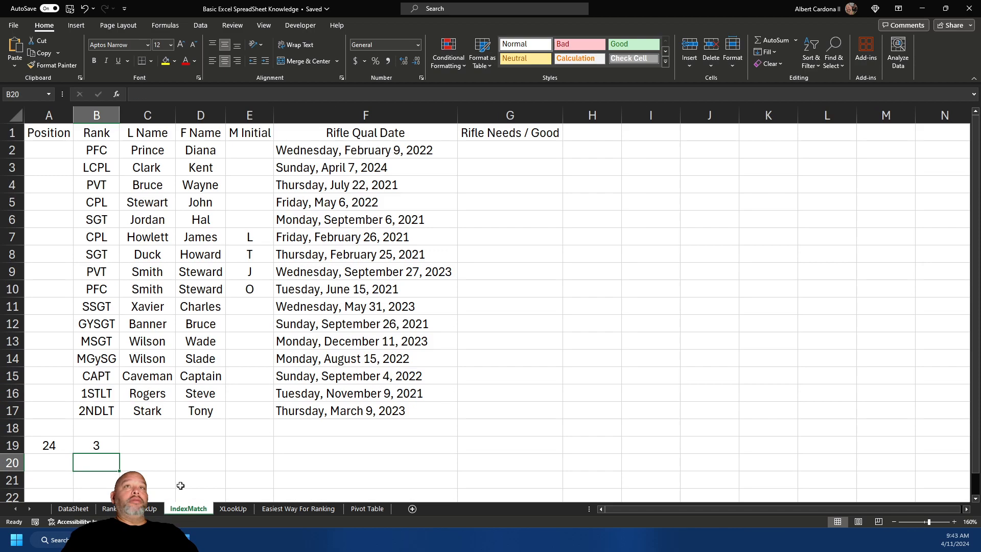
click(70, 444)
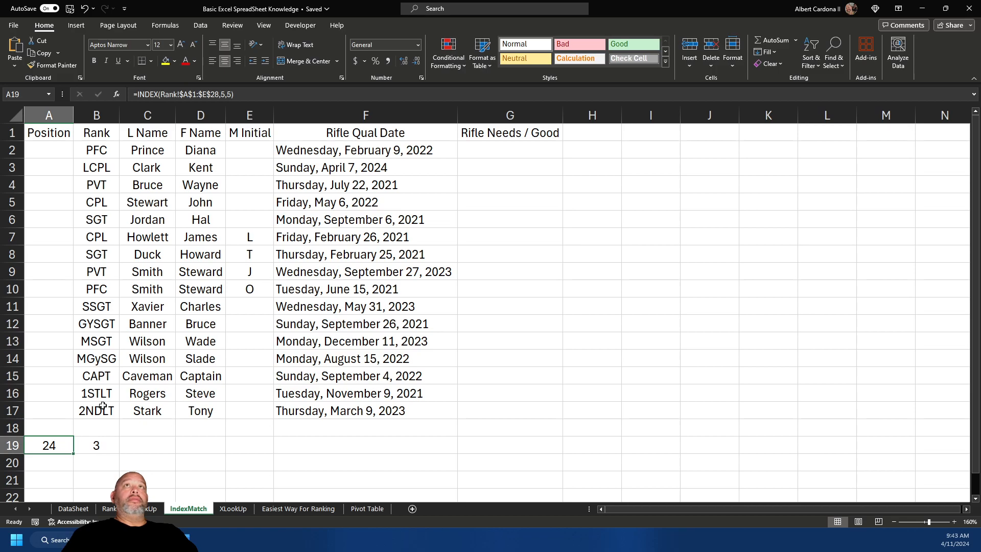
click(235, 95)
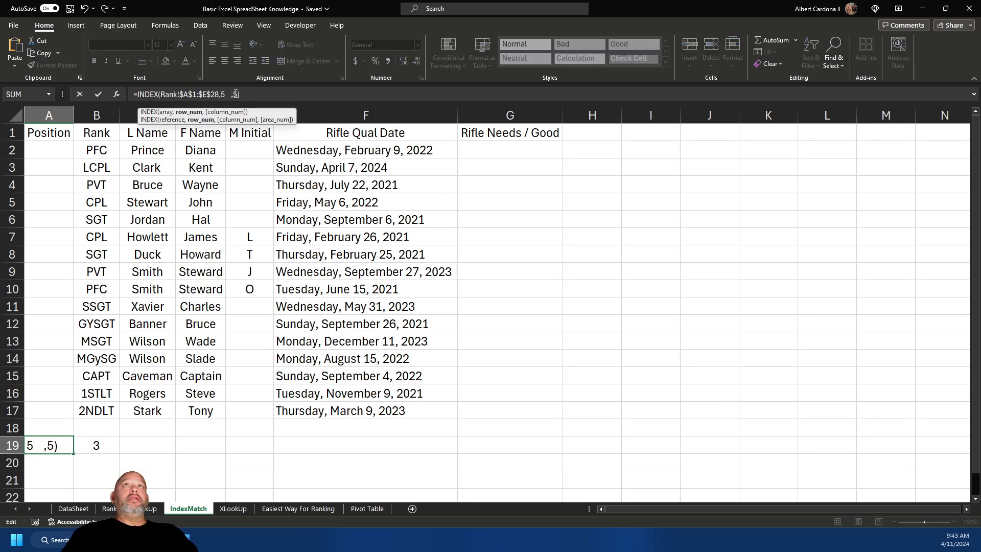
key(BackSpace)
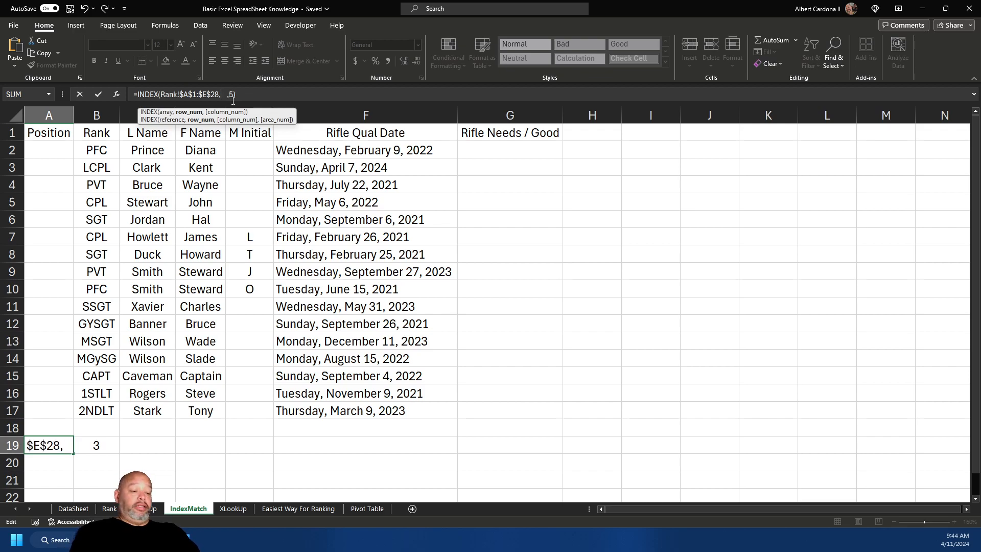
text(mat)
key(Tab)
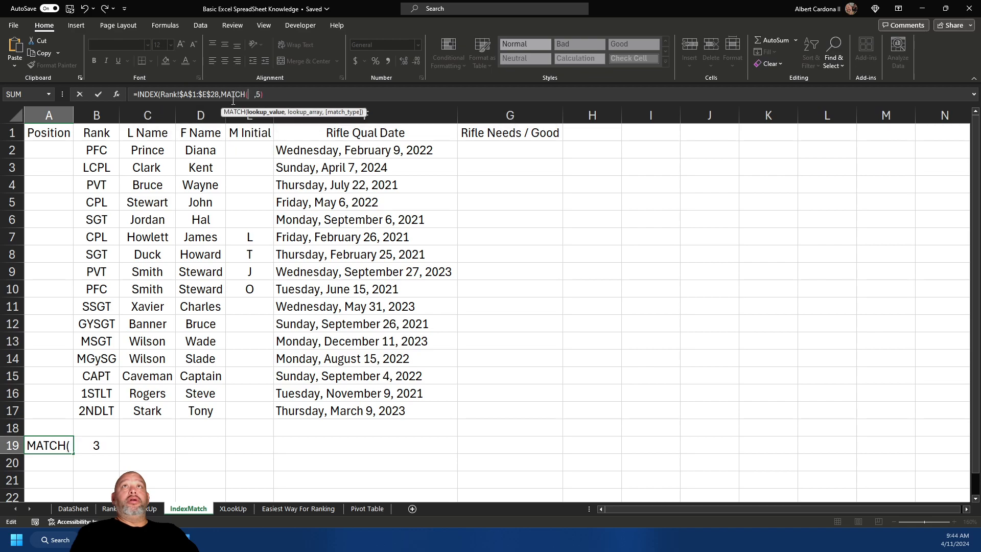
text())
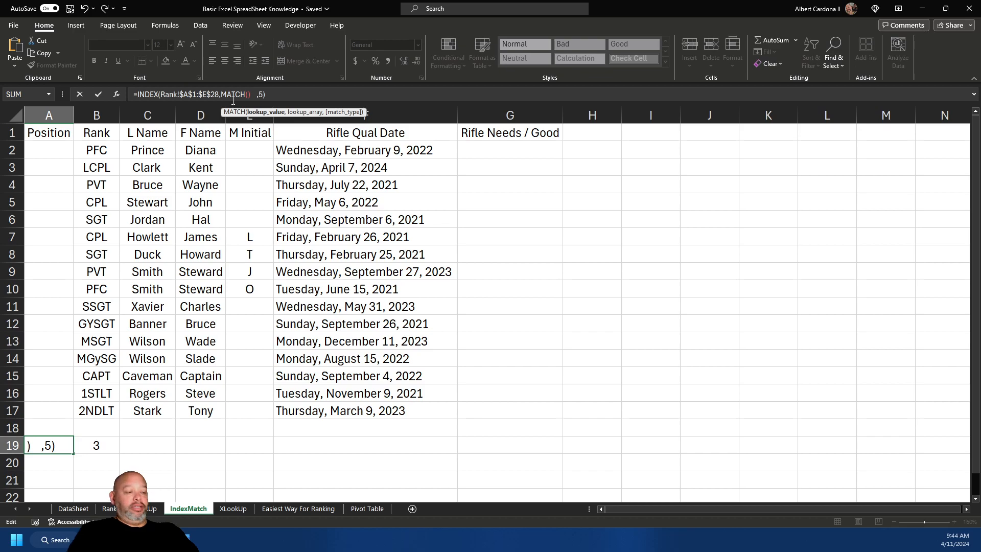
key(Escape)
Step: Copy the full text of the MATCH formula in B19, leaving the cell as it is
click(87, 450)
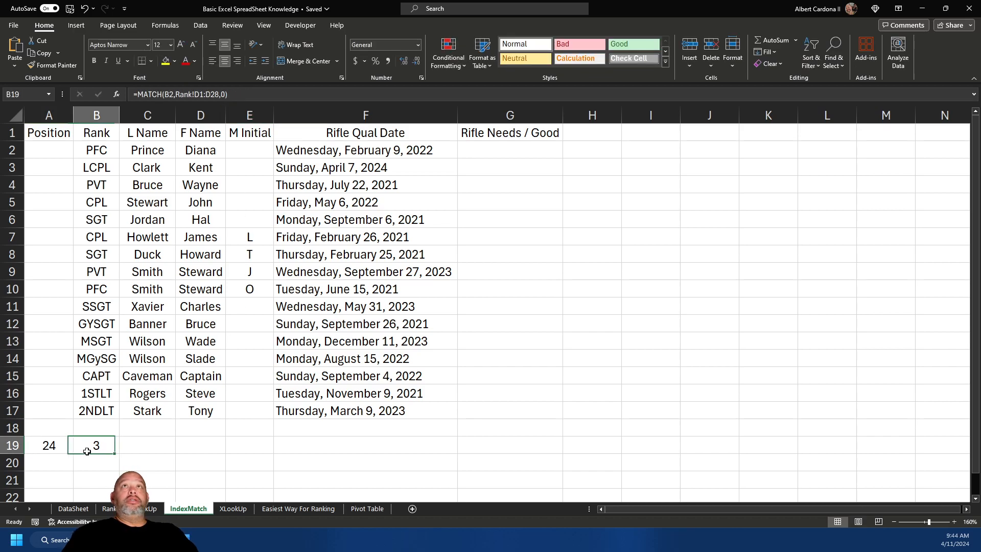
click(237, 94)
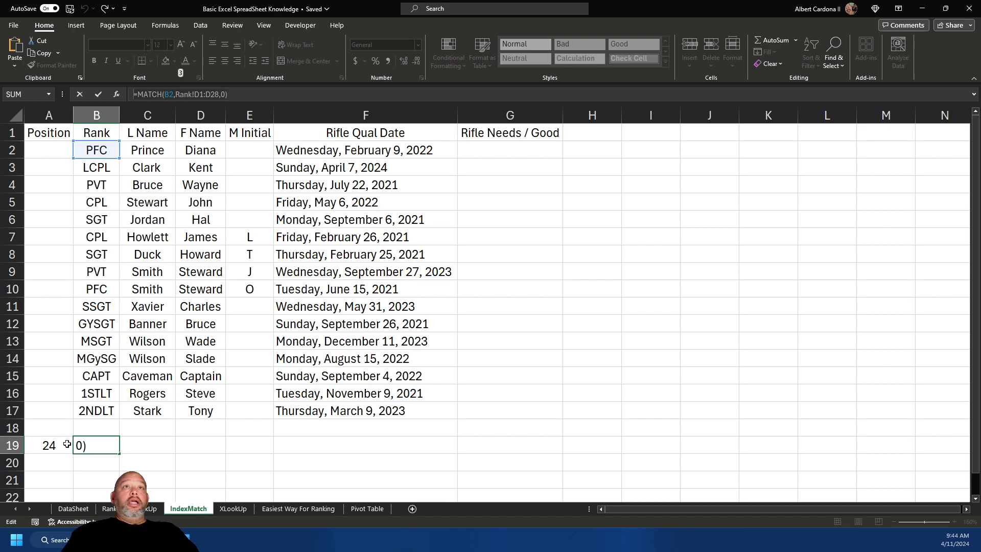
key(ctrl+Return)
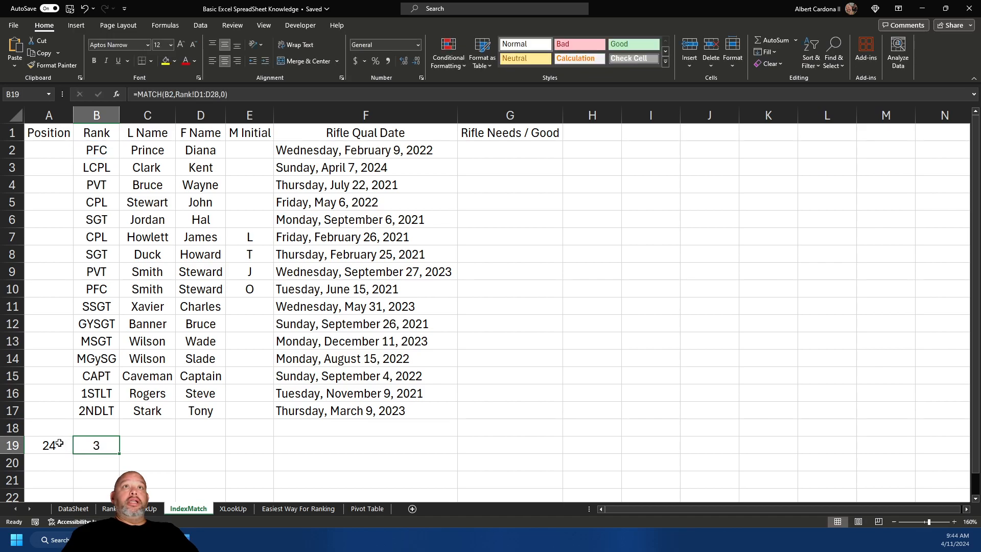
Step: Replace the row argument of the INDEX formula in A19 with the copied text =MATCH(B2,Rank!D1:D28,0) and try to commit it
click(59, 443)
click(229, 95)
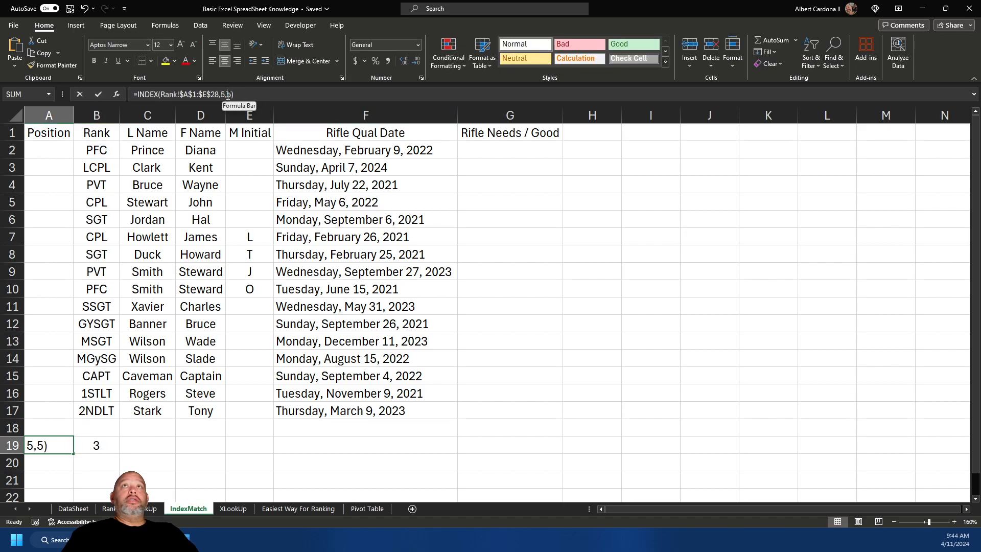
key(Left)
key(BackSpace)
key(BackSpace)
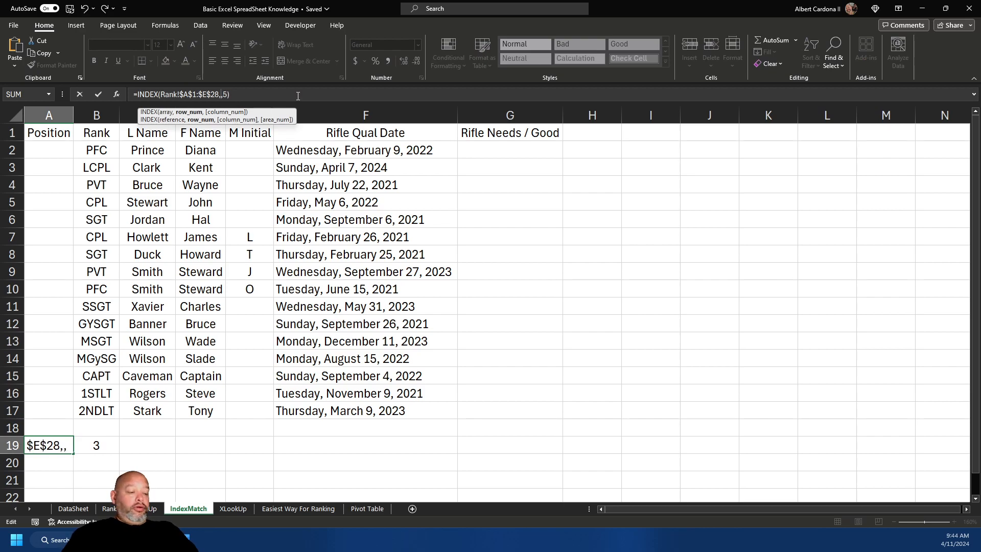
text(=MATCH(B2,Rank!D1:D28,0))
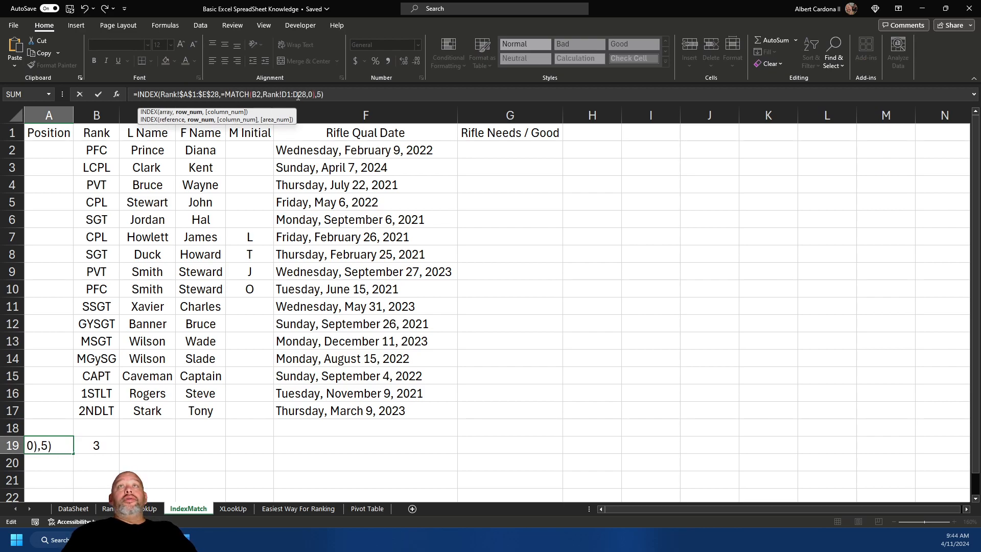
key(Return)
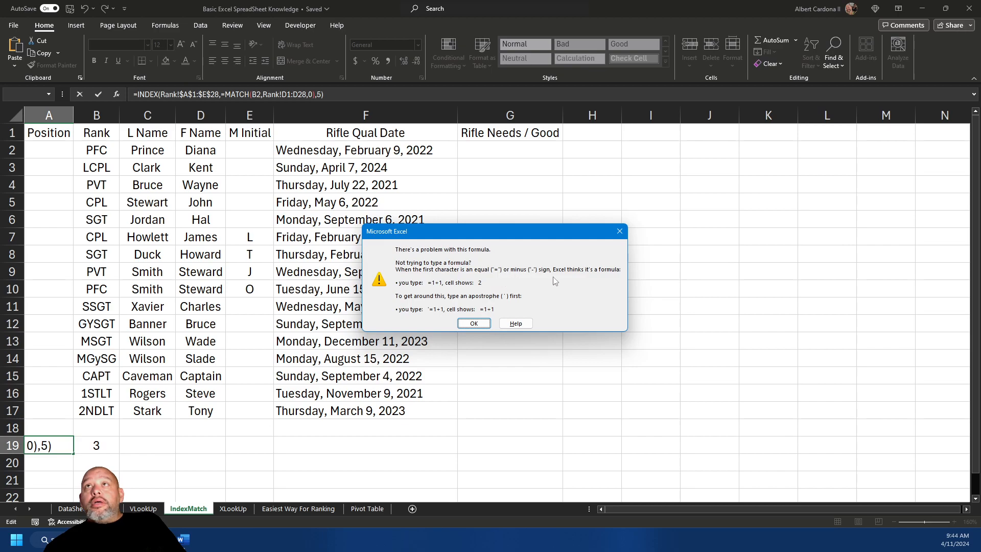
click(480, 322)
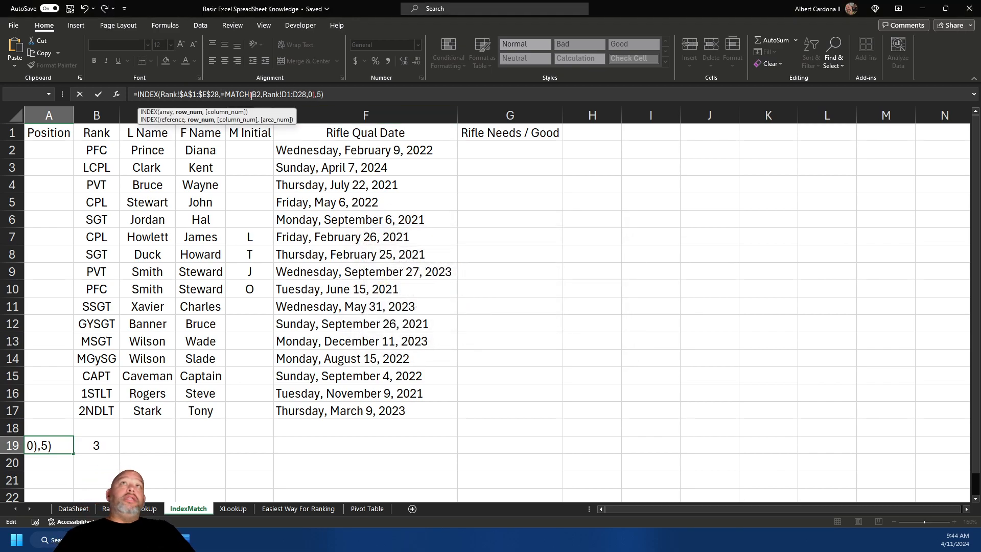
Step: Remove the extra equals sign before MATCH so A19 reads =INDEX(Rank!$A$1:$E$28,MATCH(B2,Rank!D1:D28,0),5)
click(251, 96)
key(BackSpace)
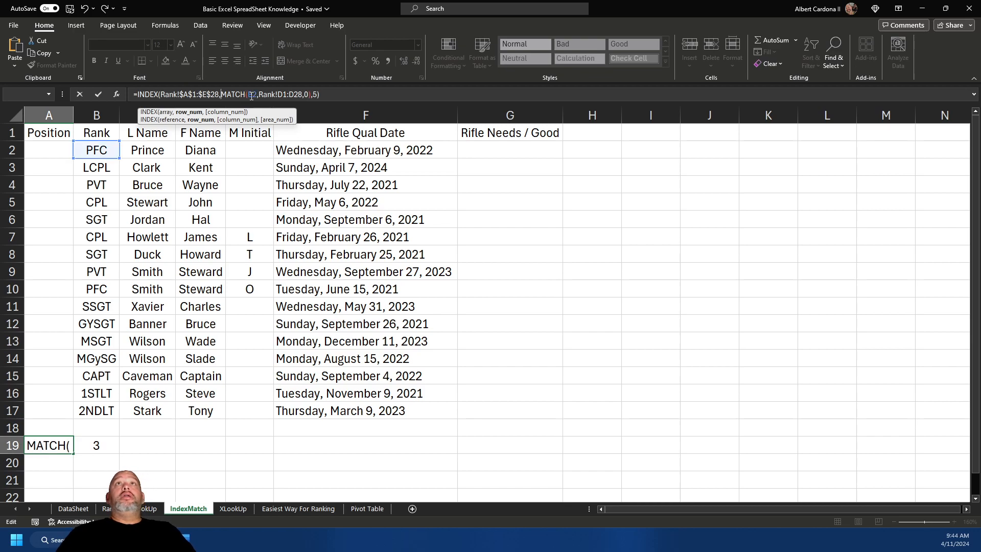
key(Return)
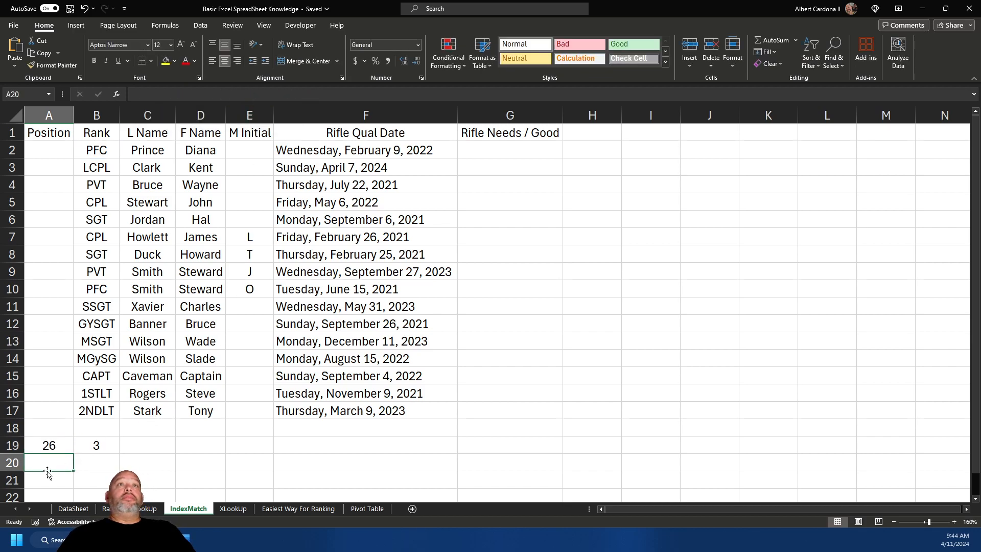
Step: Compare the A19 result with the Number System value for PFC on the Rank sheet
click(52, 438)
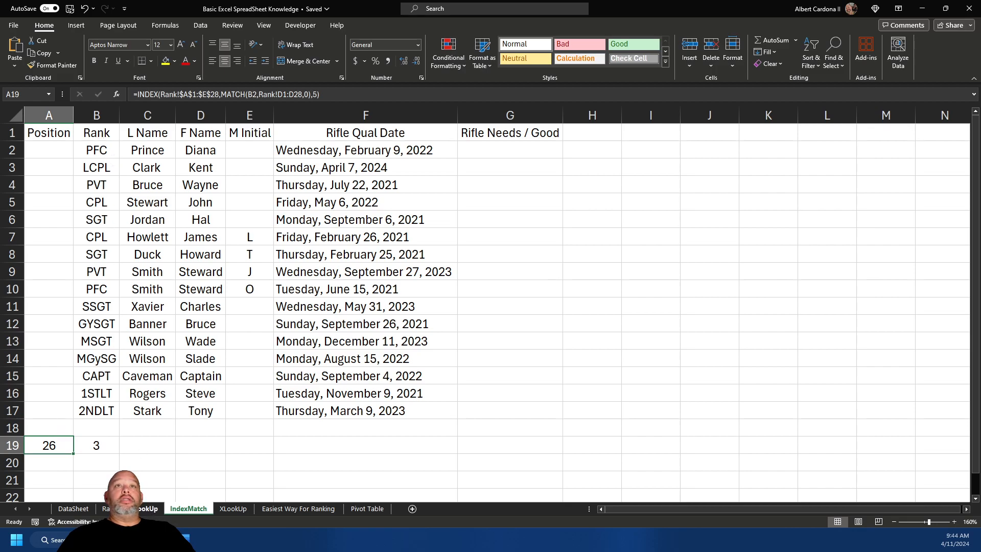
key(ctrl+Page_Up)
key(ctrl+Page_Up)
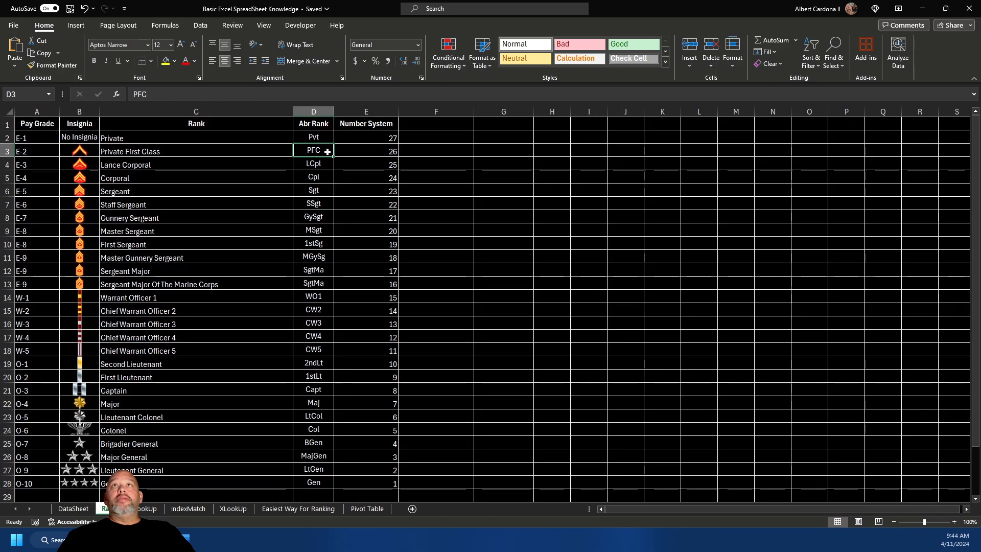
click(383, 151)
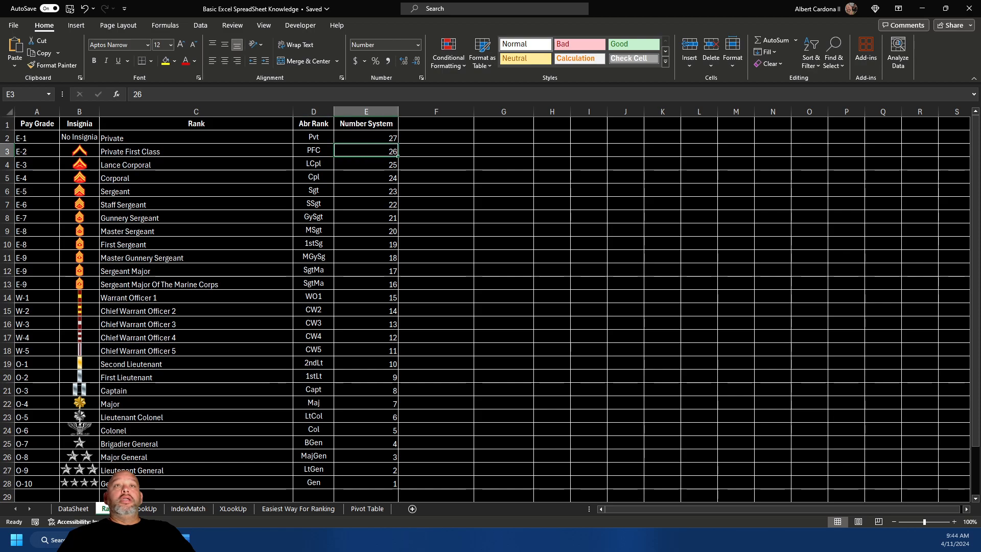
click(73, 508)
Step: Clear the helper MATCH formula from cell B19 on the IndexMatch sheet
click(188, 508)
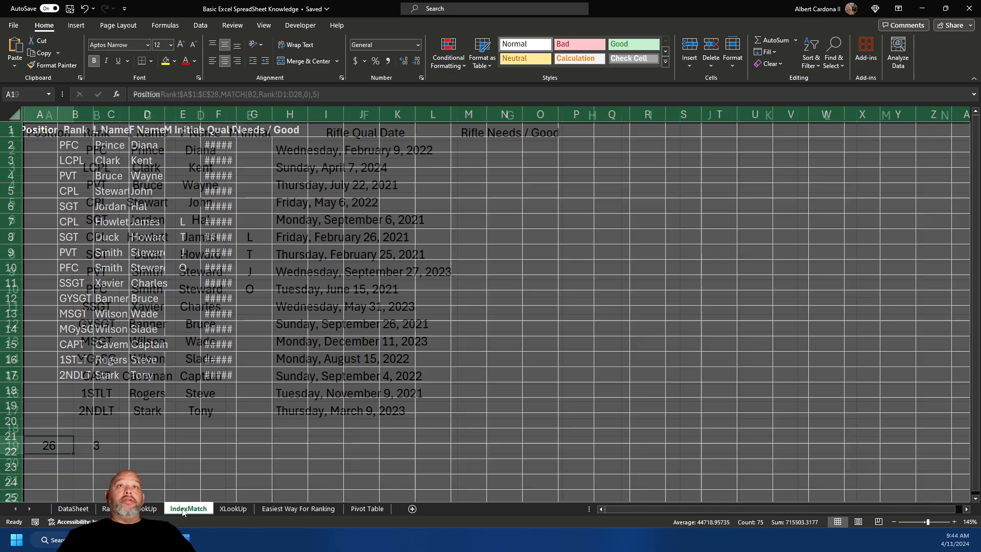
click(92, 447)
key(Delete)
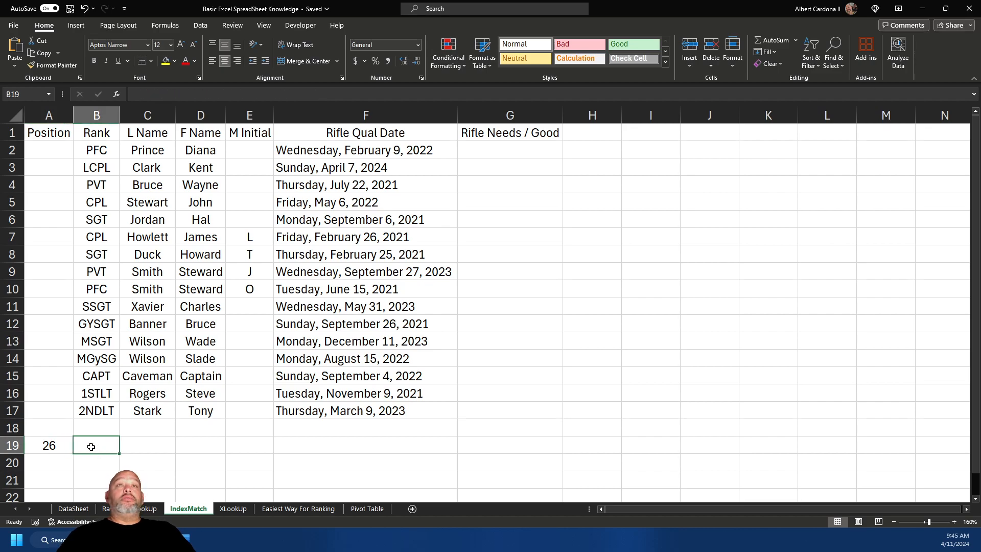
Step: Copy the combined INDEX and MATCH formula from A19 into A2 of the Position column
click(62, 448)
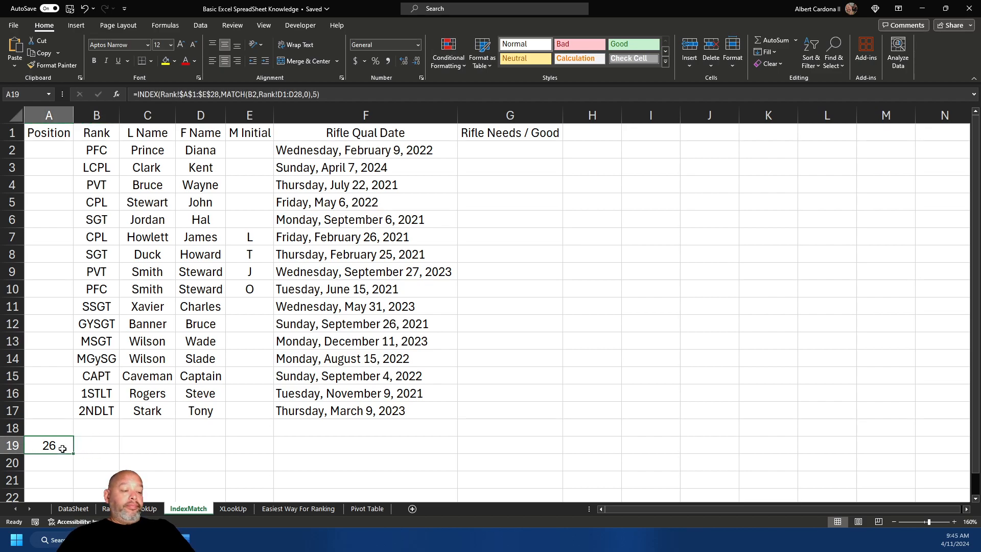
key(ctrl+c)
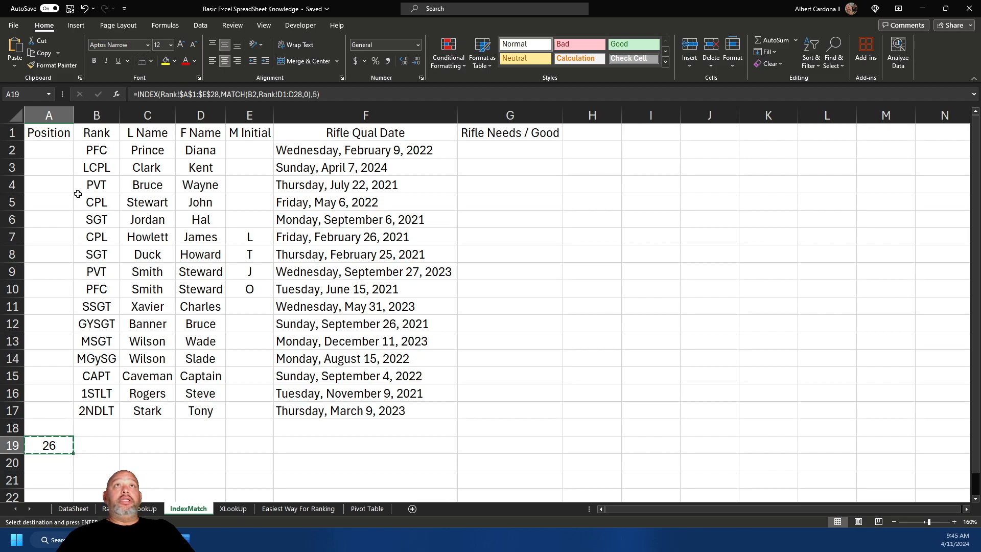
click(69, 154)
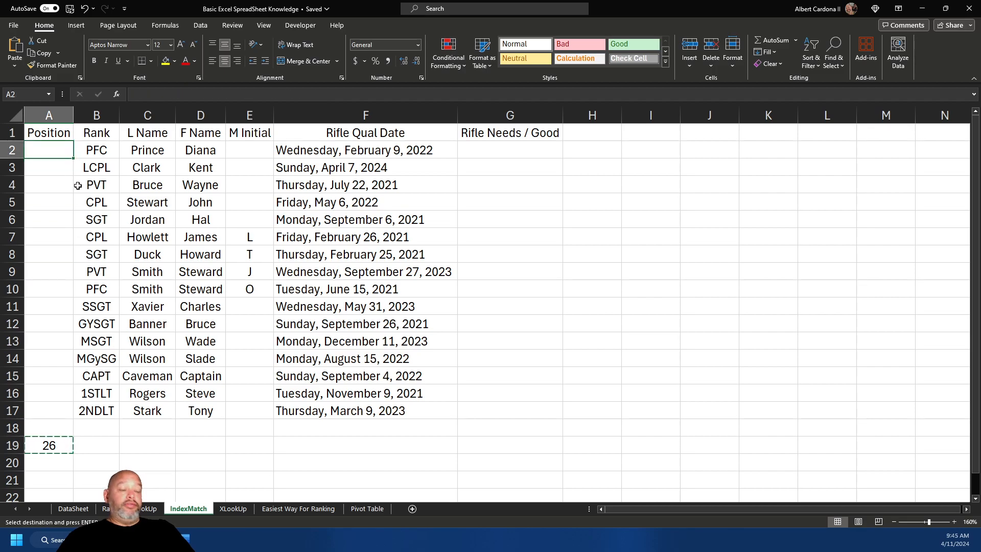
key(ctrl+v)
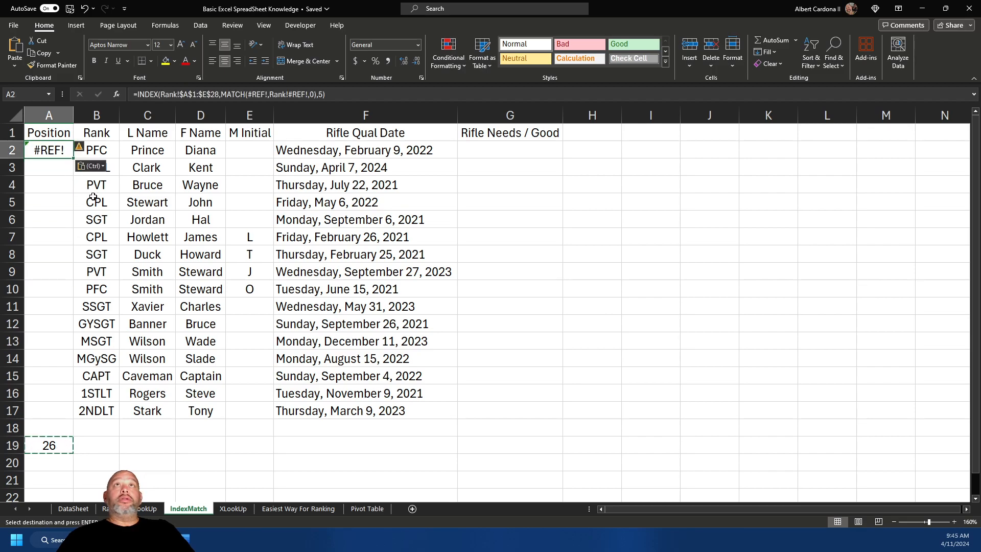
Step: Replace the broken lookup value in the A2 formula's MATCH function with b2
click(266, 96)
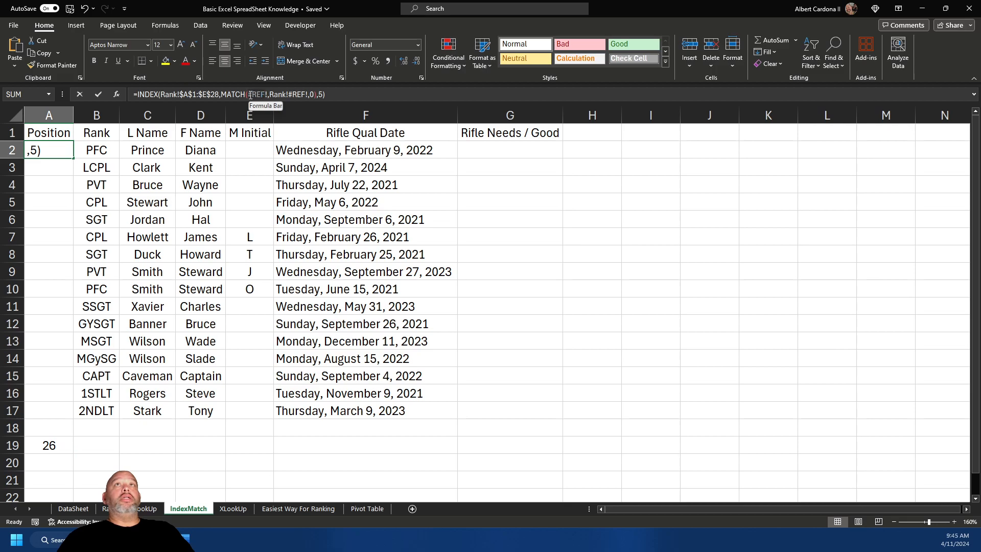
click(250, 95)
key(Delete)
key(Delete)
key(Delete)
key(Delete)
key(Delete)
text(b2)
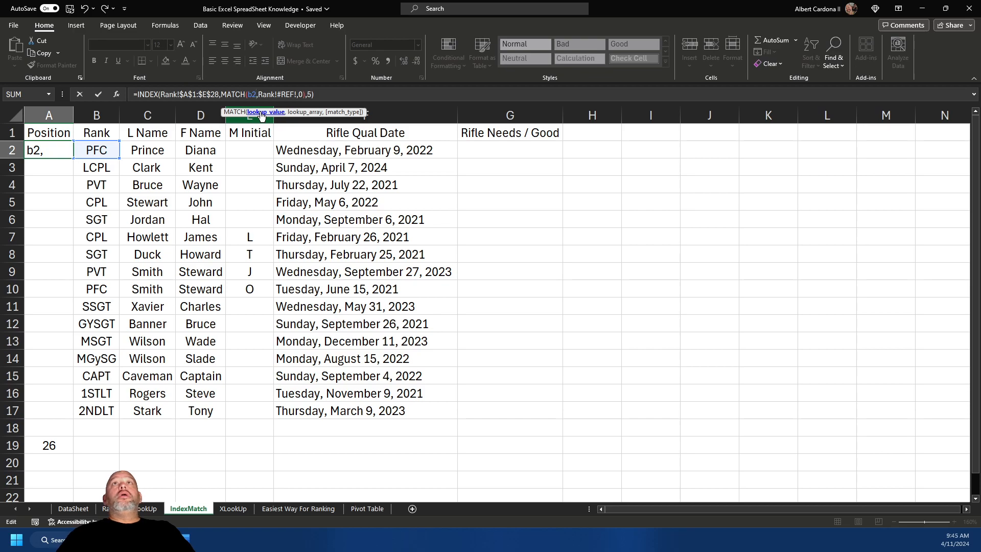
Step: Replace the broken lookup array in the A2 formula with Rank!D1:D28 from the Abr Rank column and commit it
click(283, 94)
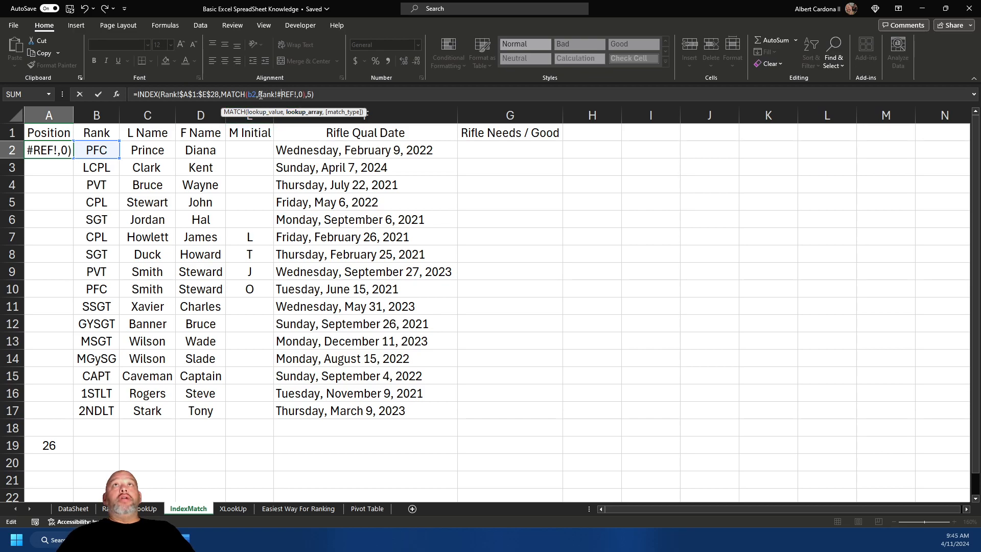
drag(263, 95, 295, 94)
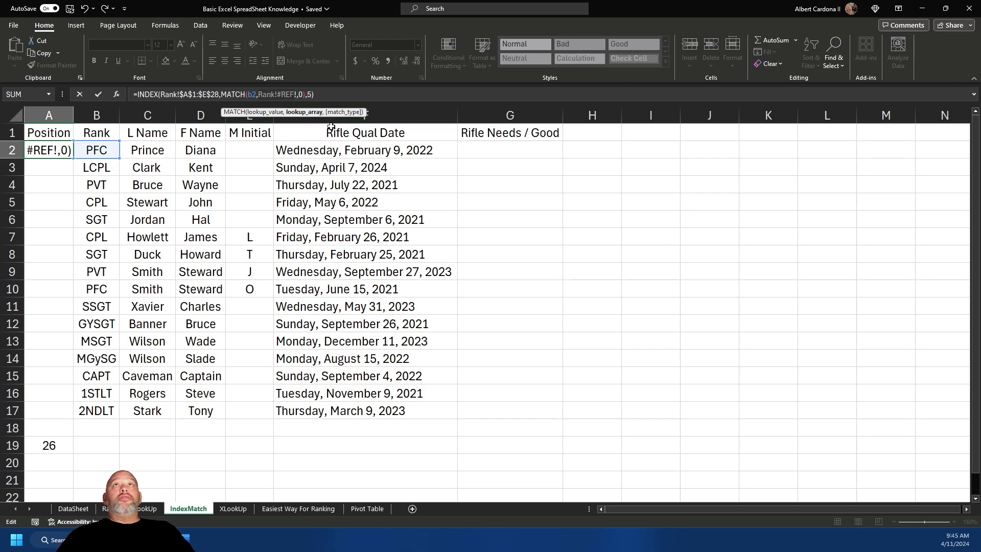
key(Delete)
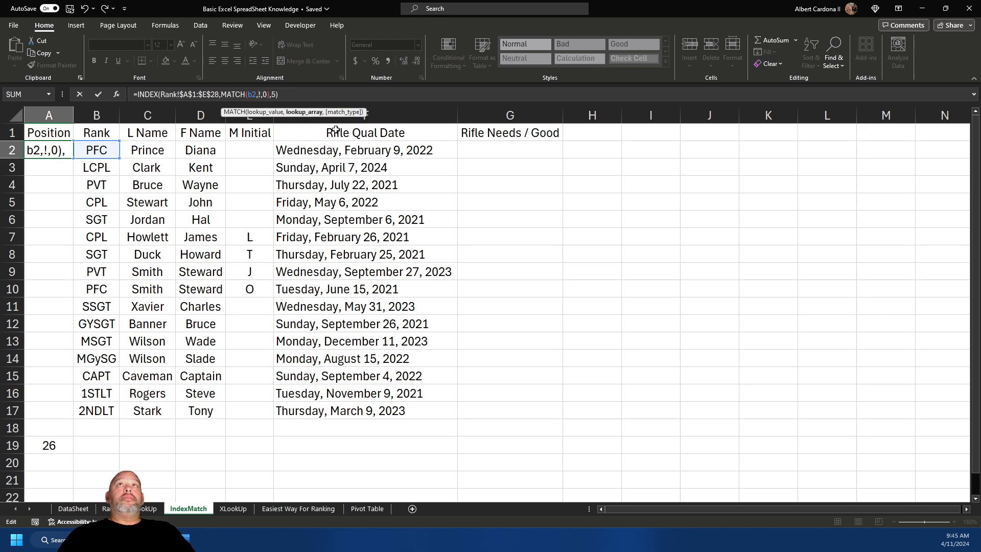
key(Delete)
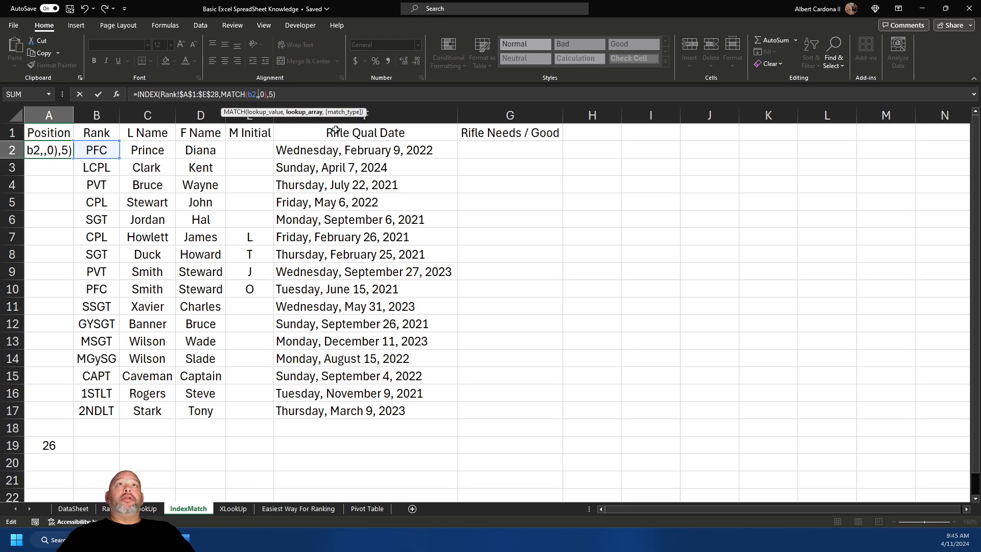
click(320, 123)
key(ctrl+shift+Down)
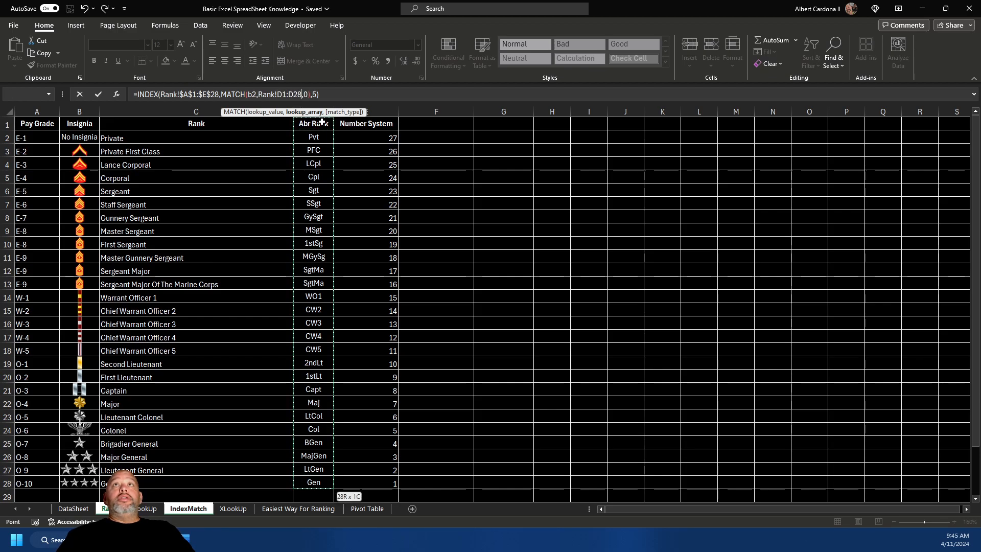
key(Return)
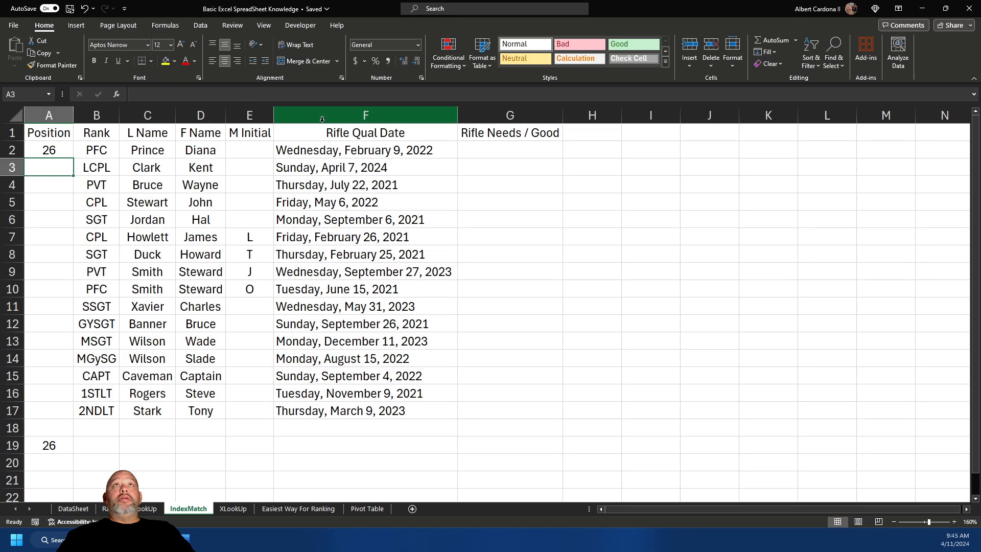
Step: Clear the leftover formula from A19 and fill the A2 formula down the Position column through A17
click(27, 441)
key(Delete)
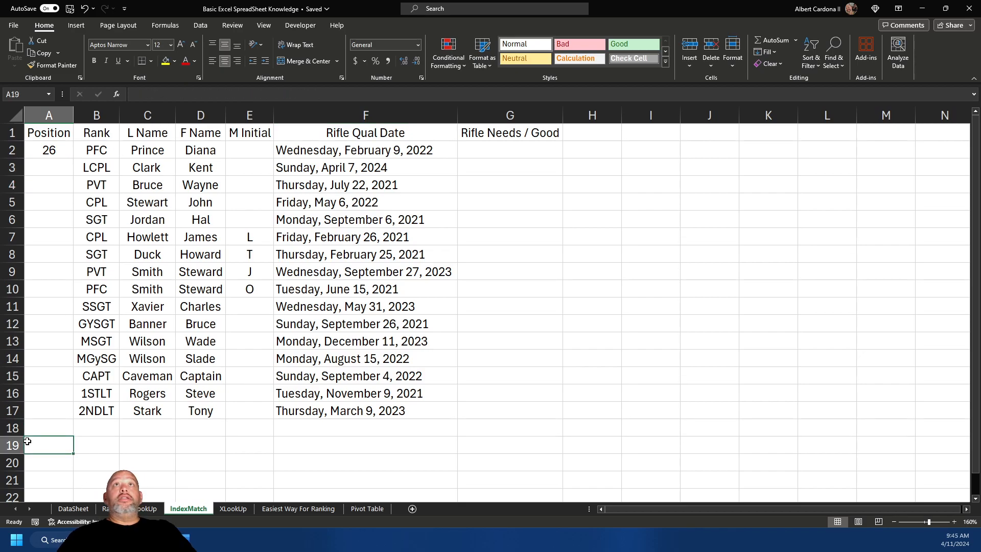
click(65, 152)
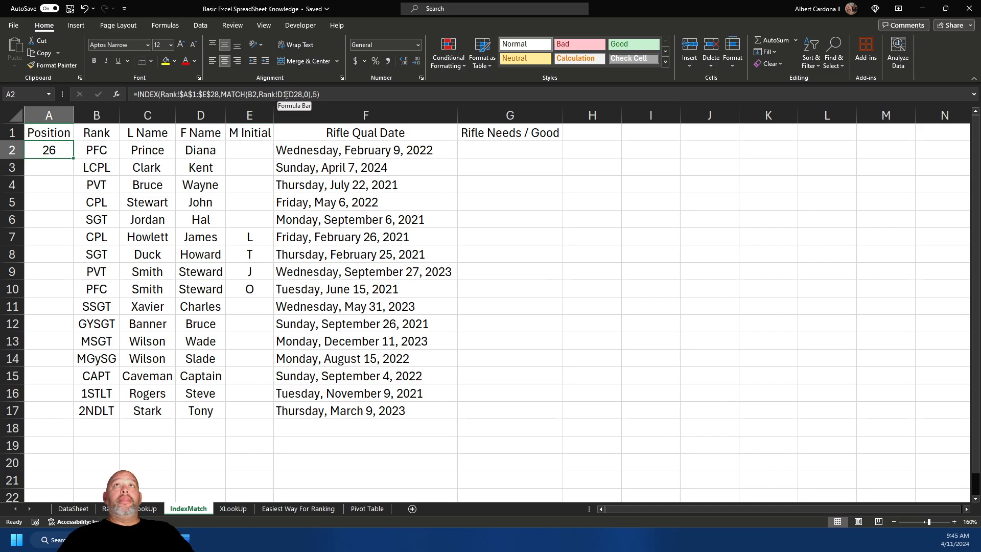
double_click(72, 159)
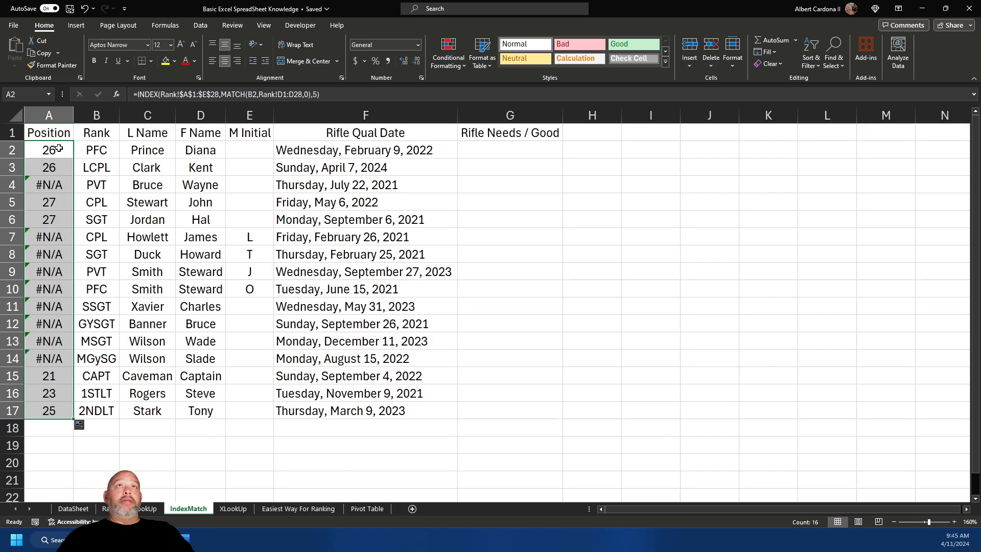
Step: Make the MATCH lookup array in the A2 formula absolute so it reads Rank!$D$1:$D$28
click(59, 148)
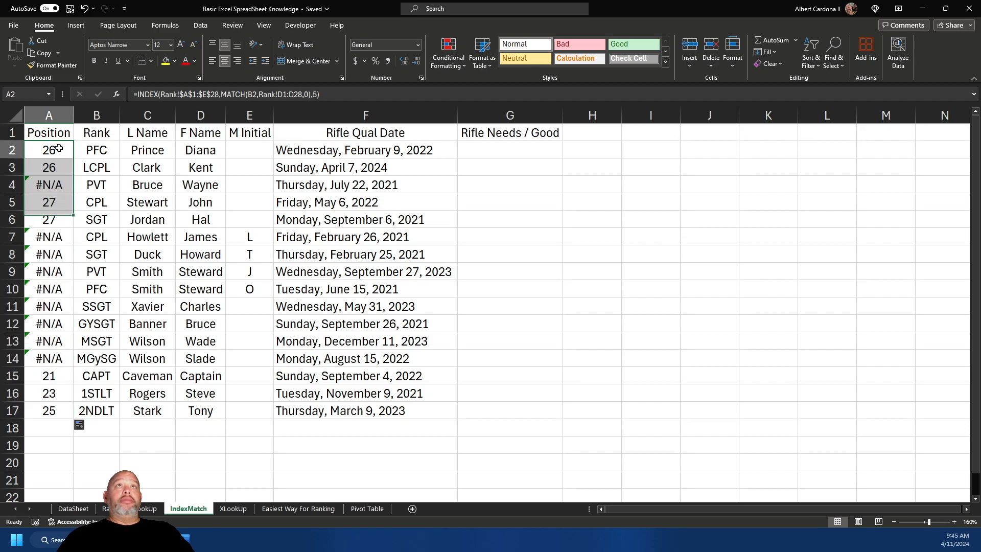
click(284, 95)
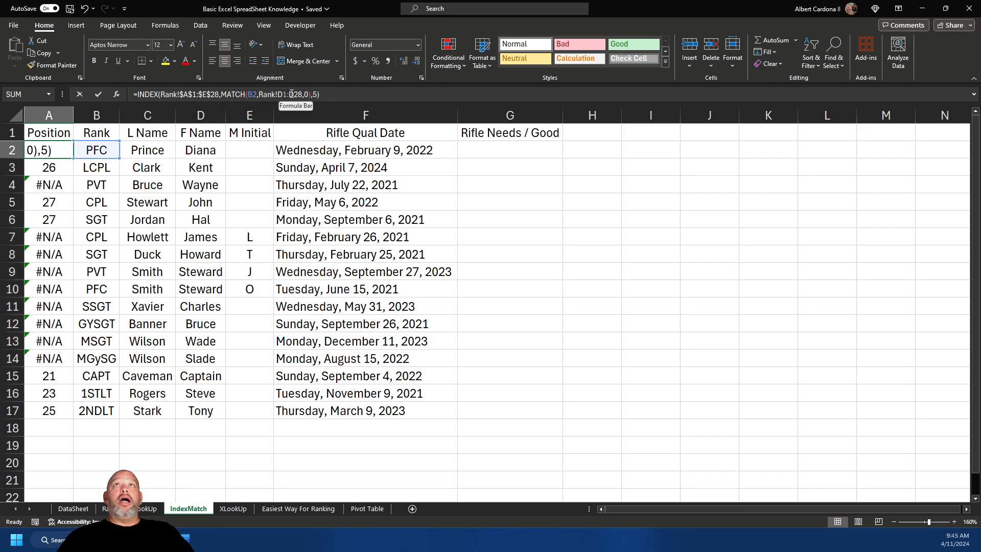
click(293, 94)
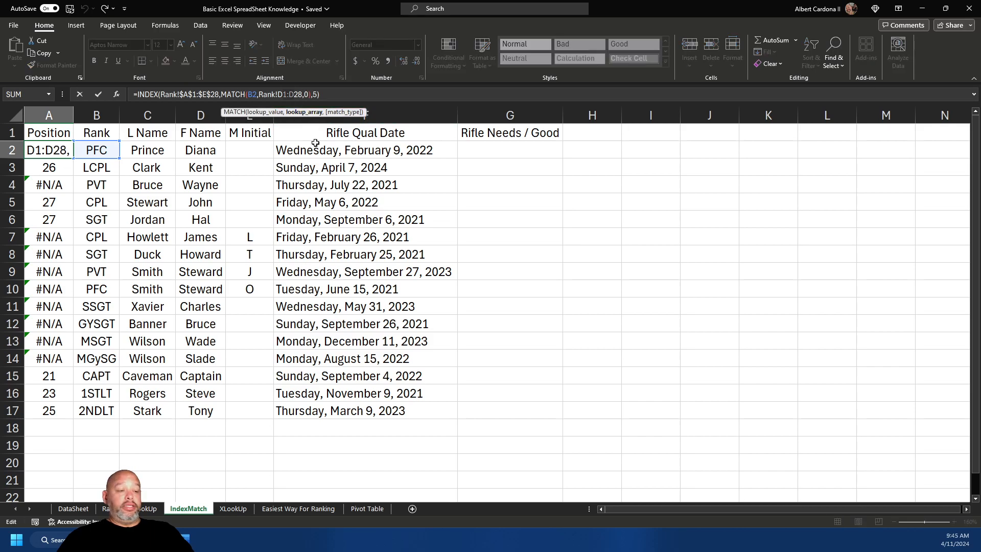
key(F4)
click(49, 167)
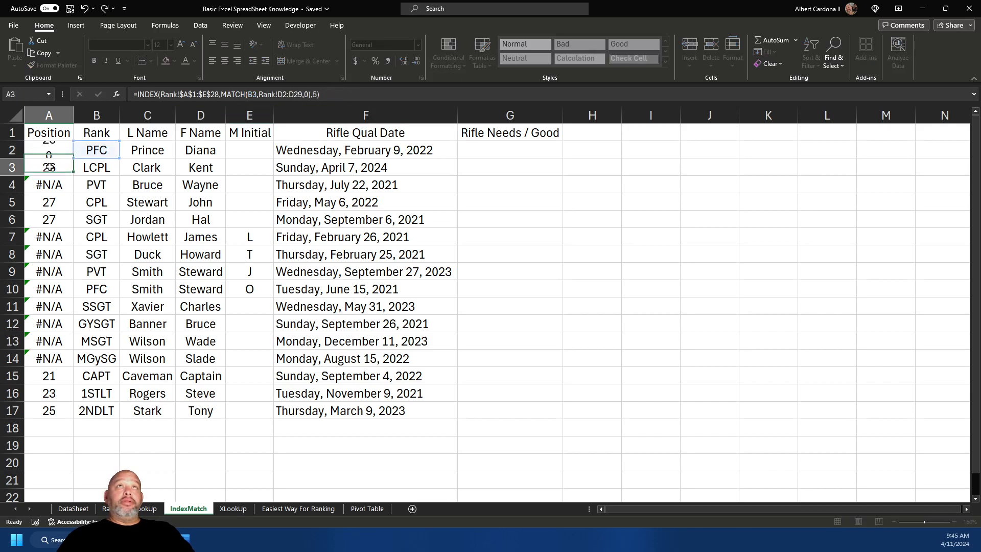
Step: Fill the A2 formula with its absolute lookup array down through A17 and deselect the range
click(60, 146)
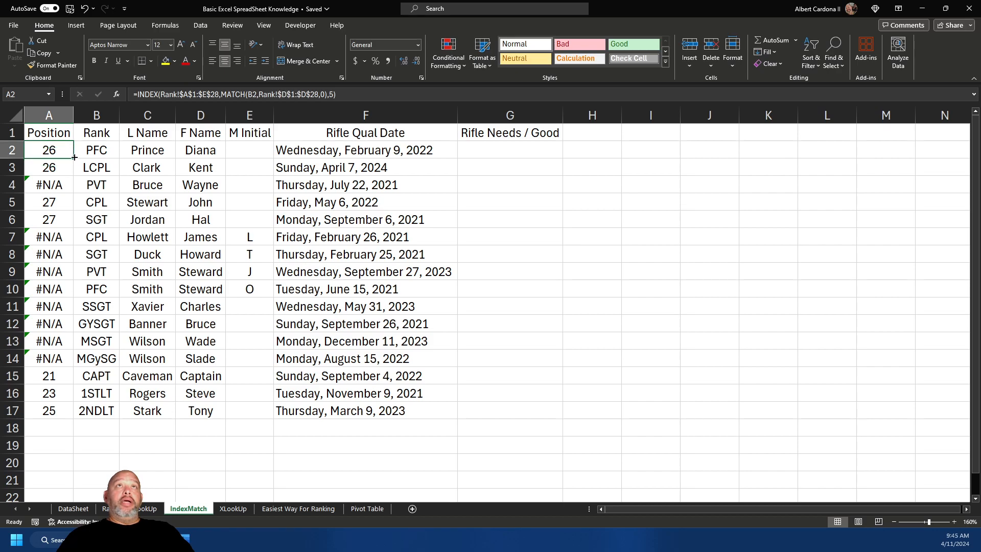
double_click(75, 157)
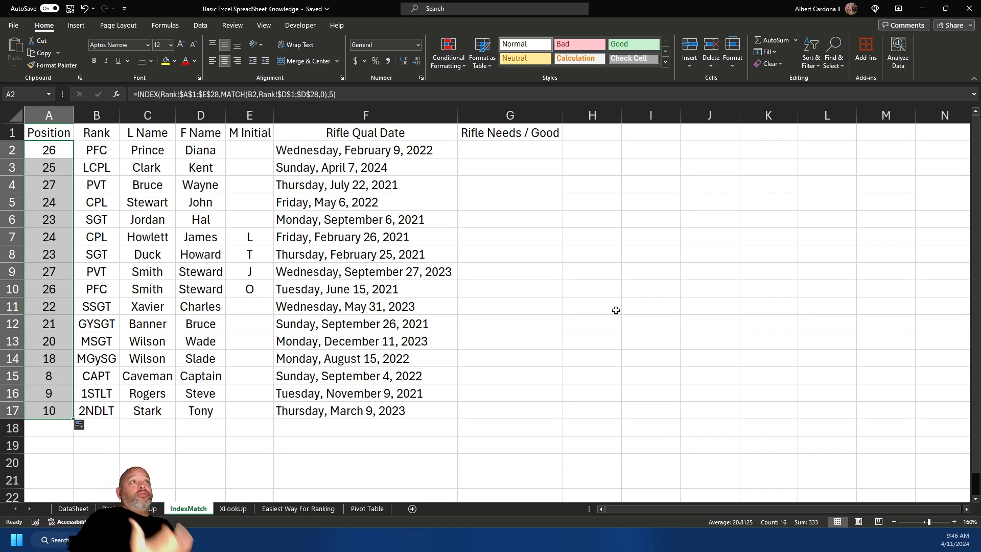
click(421, 476)
click(103, 424)
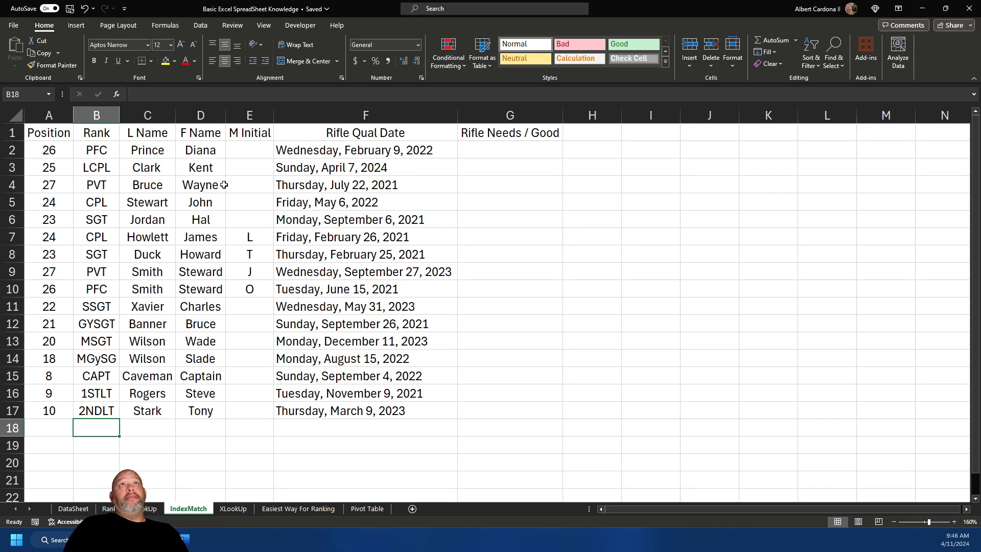
Step: Sort the whole IndexMatch sheet by Position from smallest to largest with a custom sort
click(16, 116)
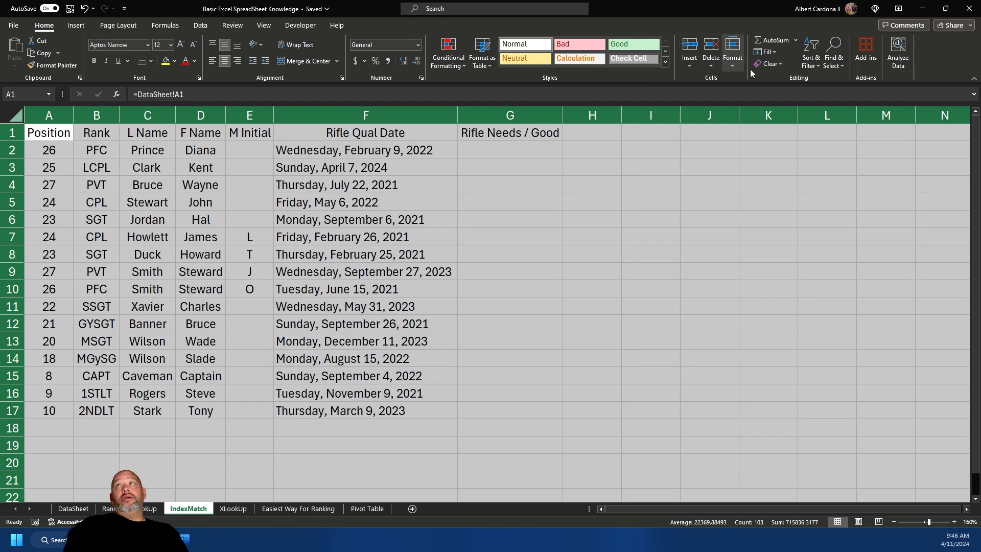
click(811, 60)
click(822, 123)
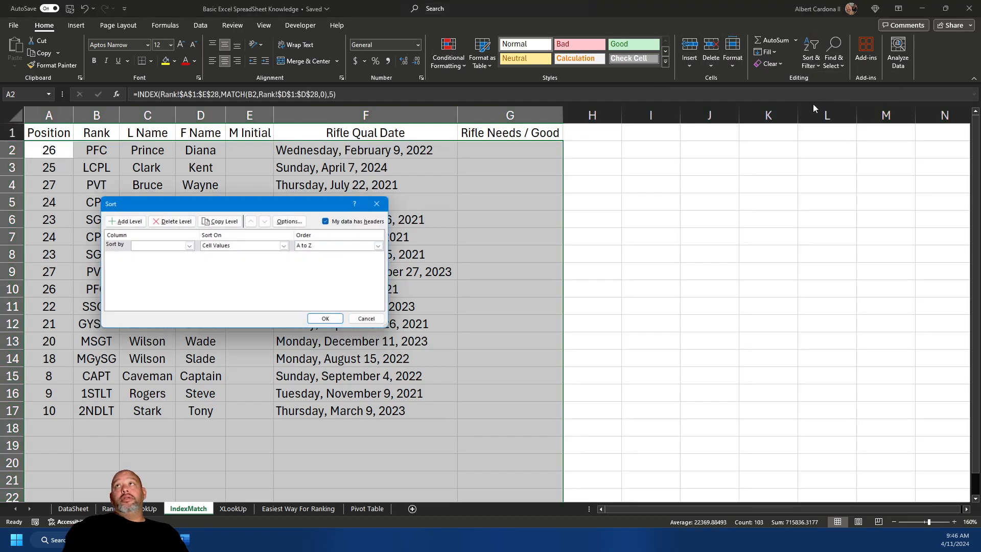
click(188, 245)
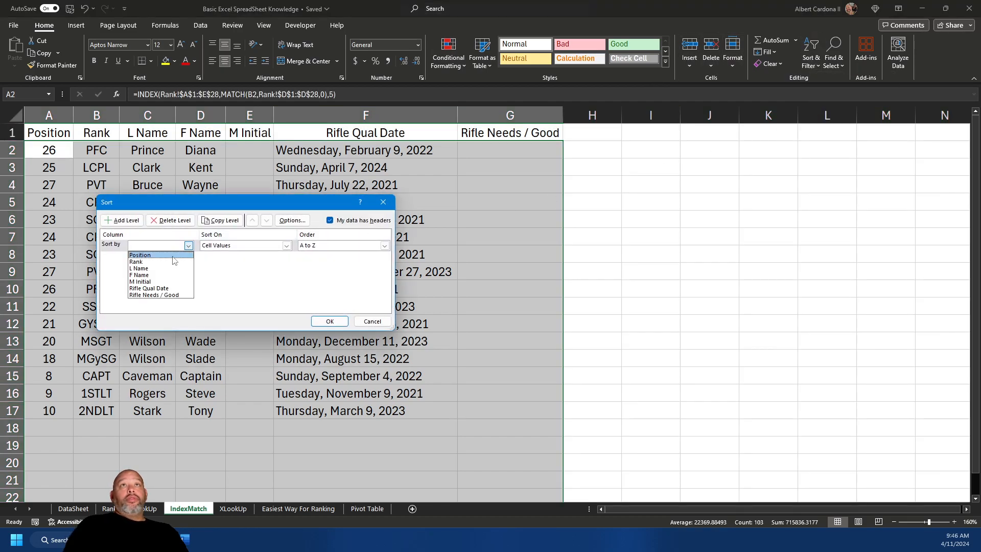
click(172, 259)
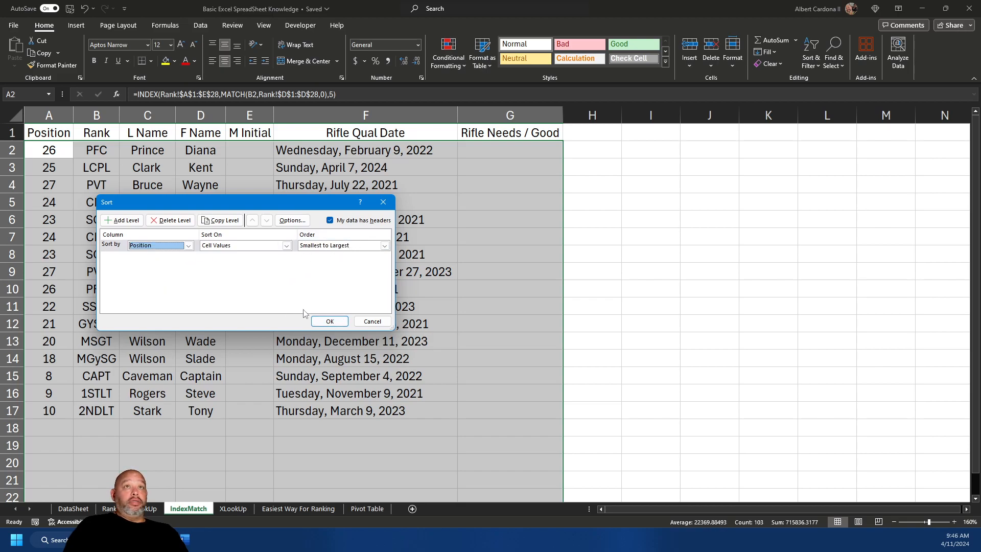
click(326, 323)
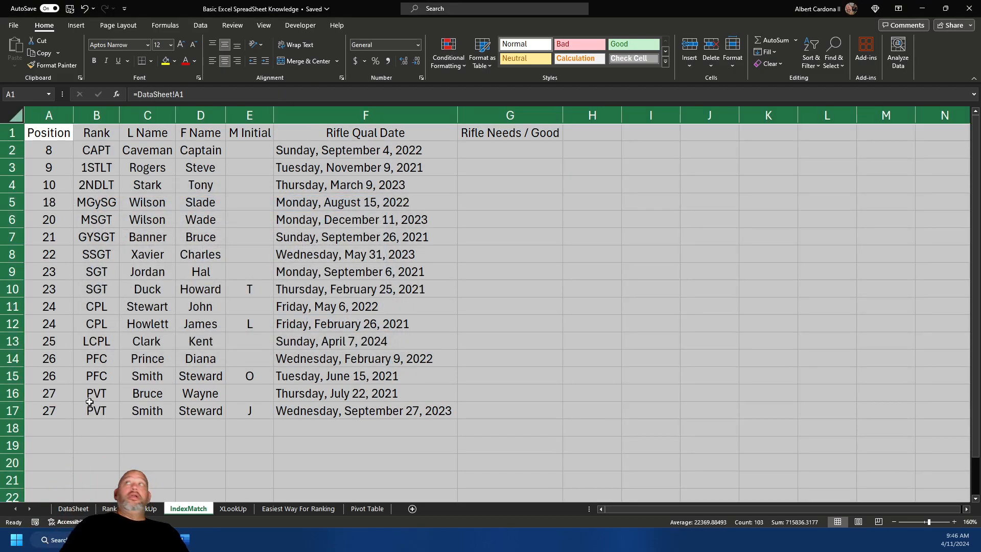
Step: Extend the custom sort with second and third levels for L Name and F Name, both A to Z, and apply it
click(808, 68)
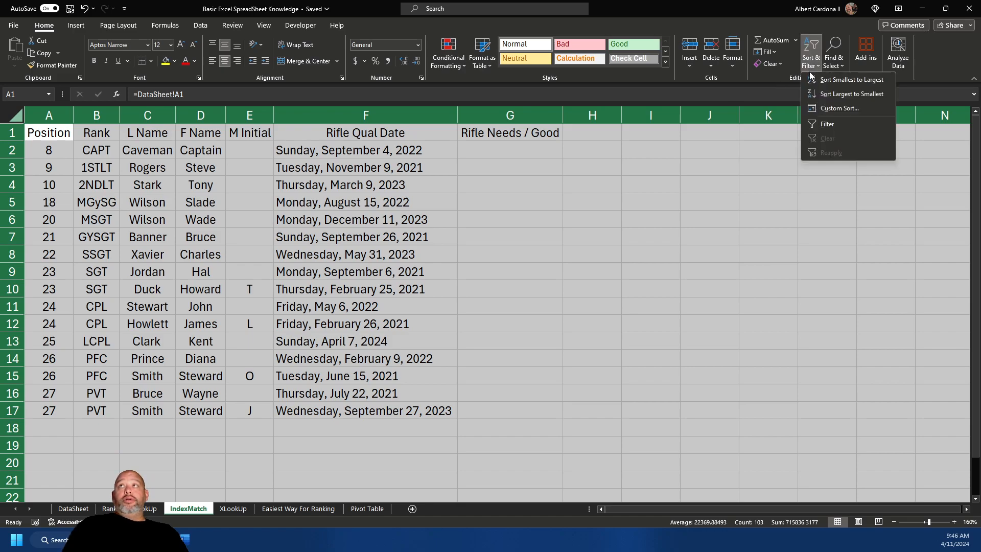
click(816, 116)
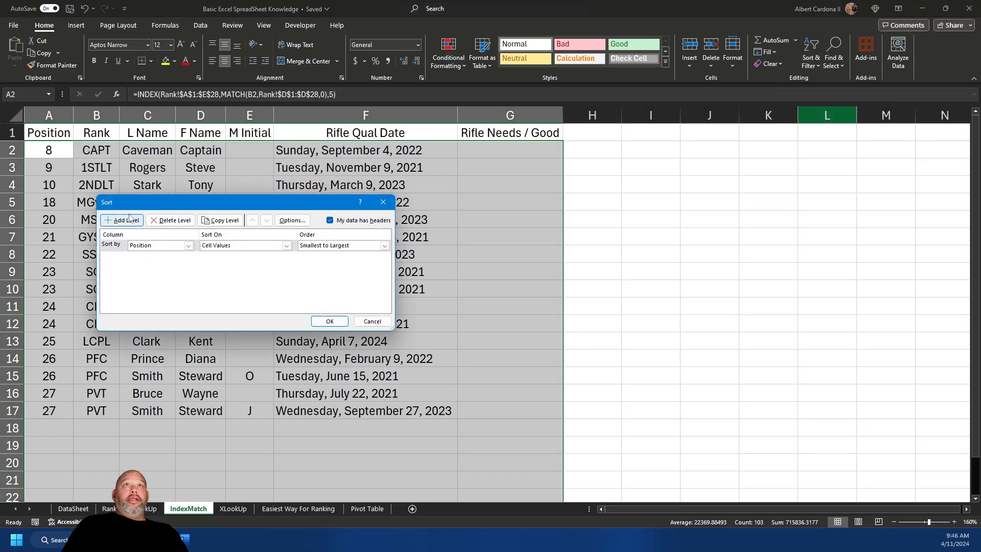
click(121, 220)
click(157, 258)
click(139, 280)
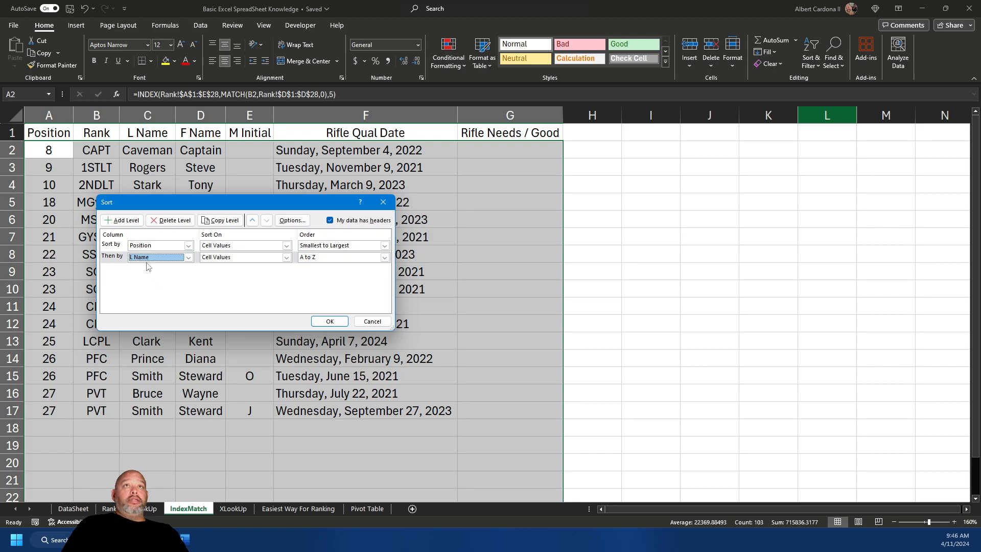
click(122, 220)
click(158, 269)
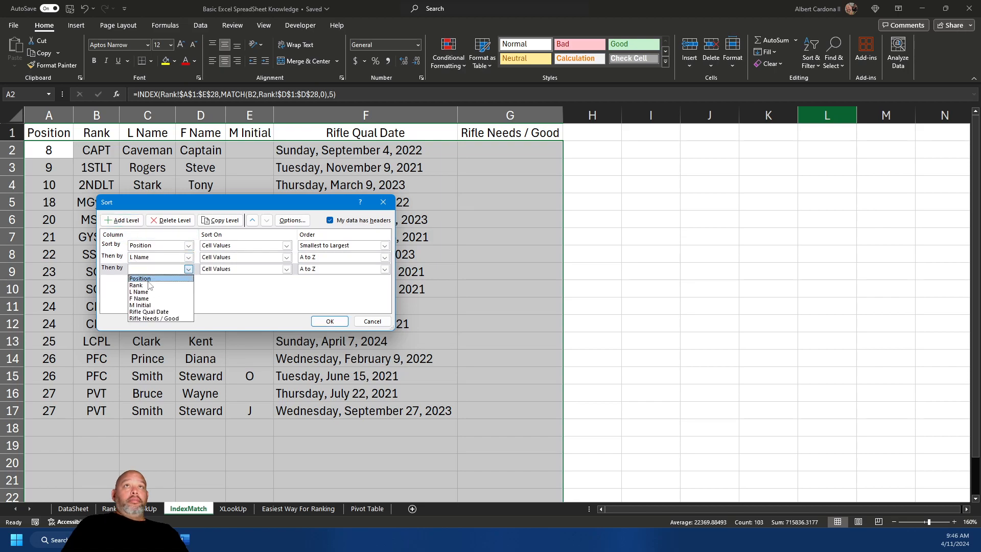
click(169, 303)
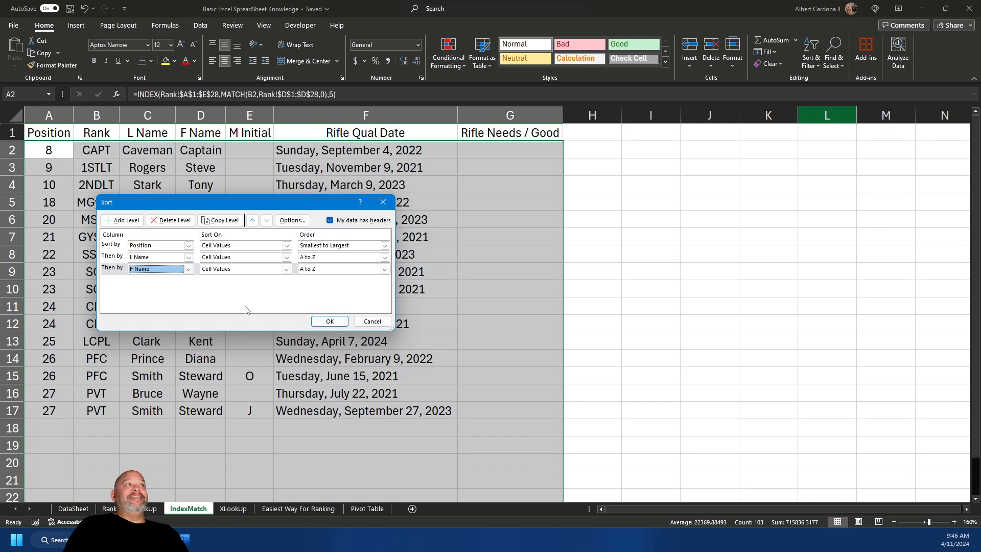
click(329, 321)
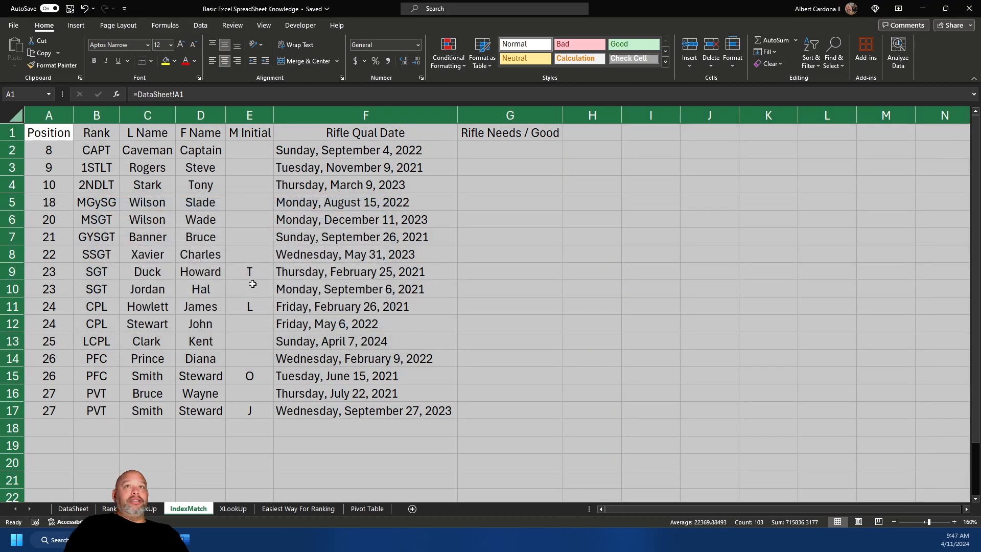
click(400, 361)
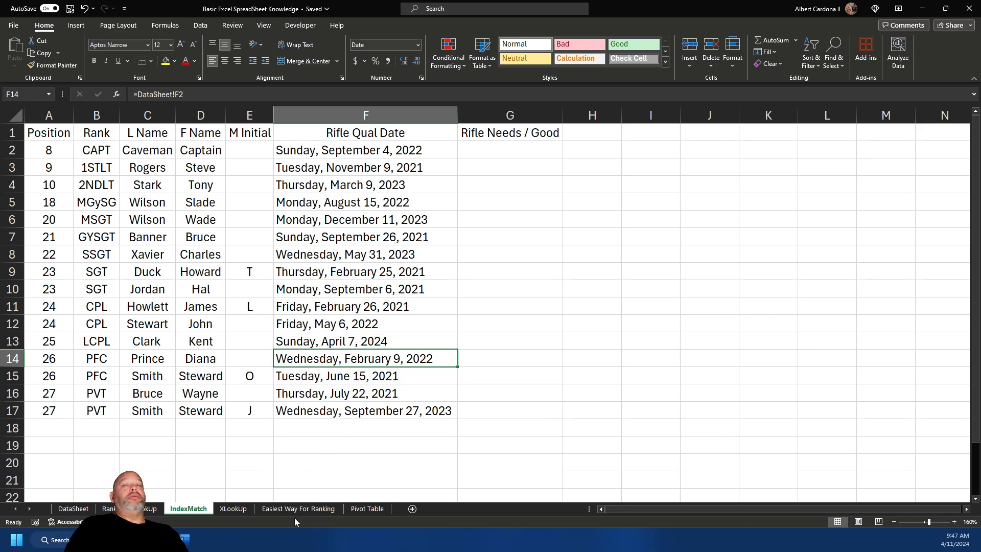
drag(514, 155, 484, 403)
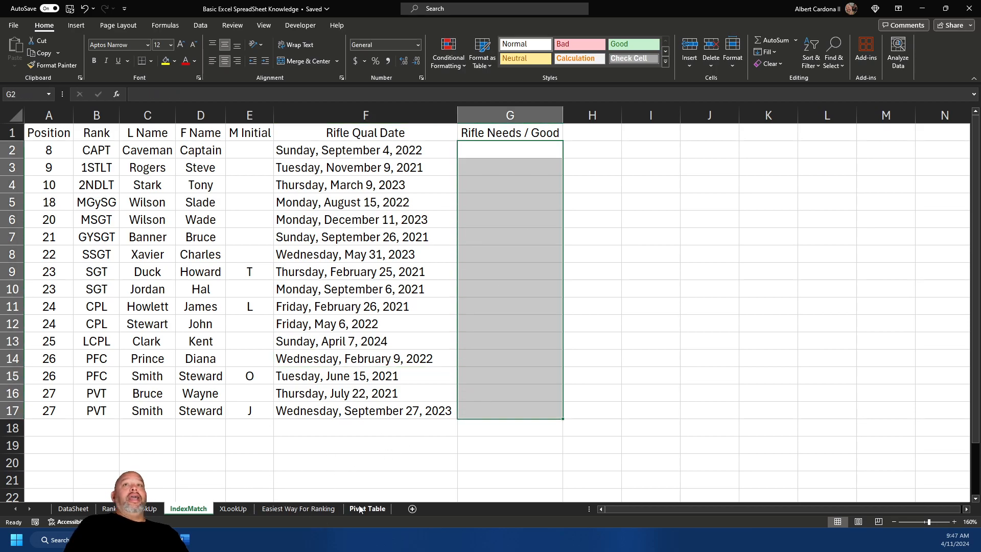
click(329, 482)
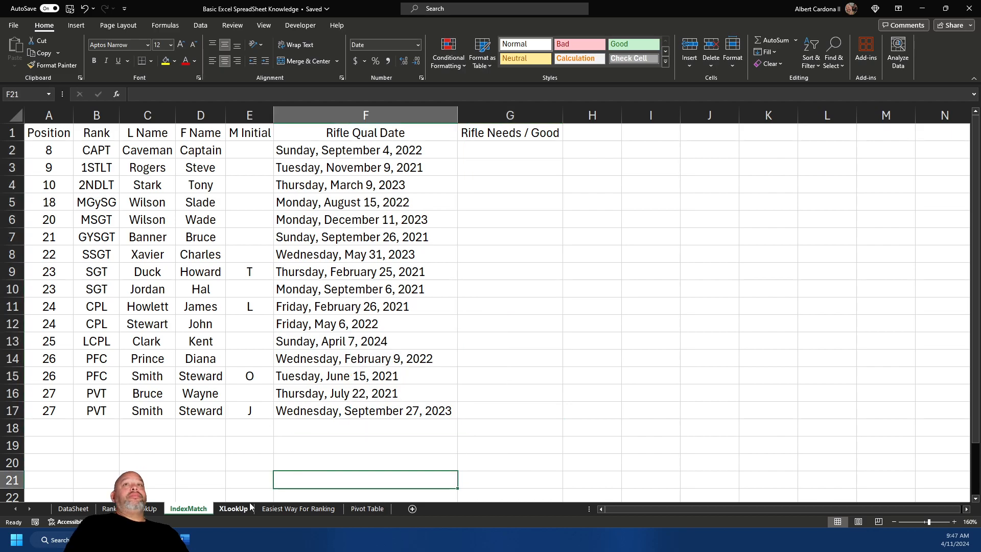